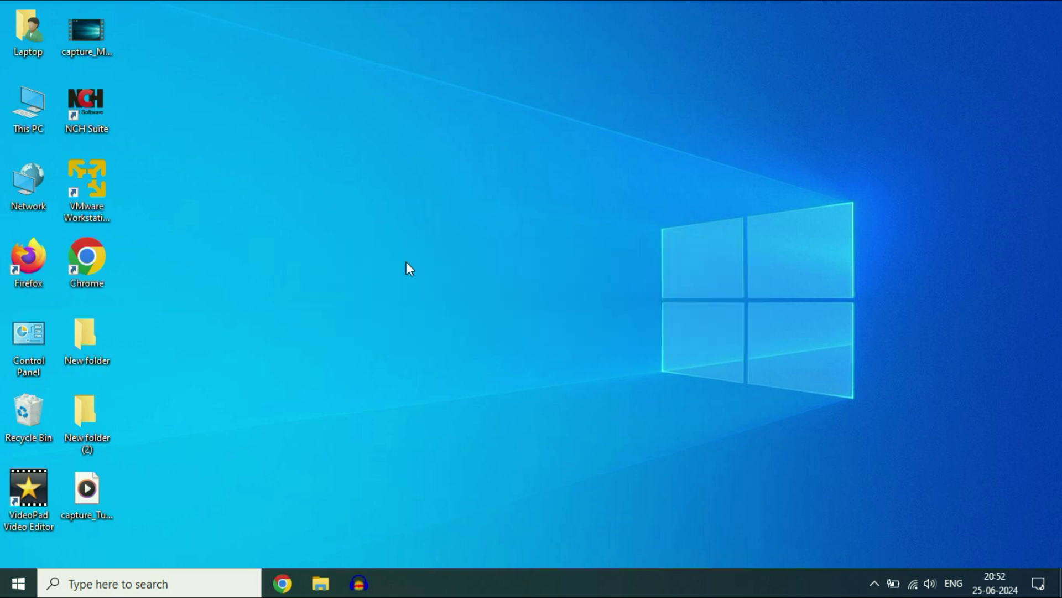
# Step: Restart the Windows Explorer process from Task Manager's Processes list, then close Task Manager
pyautogui.hotkey('ctrl', 'shift', 'Escape')
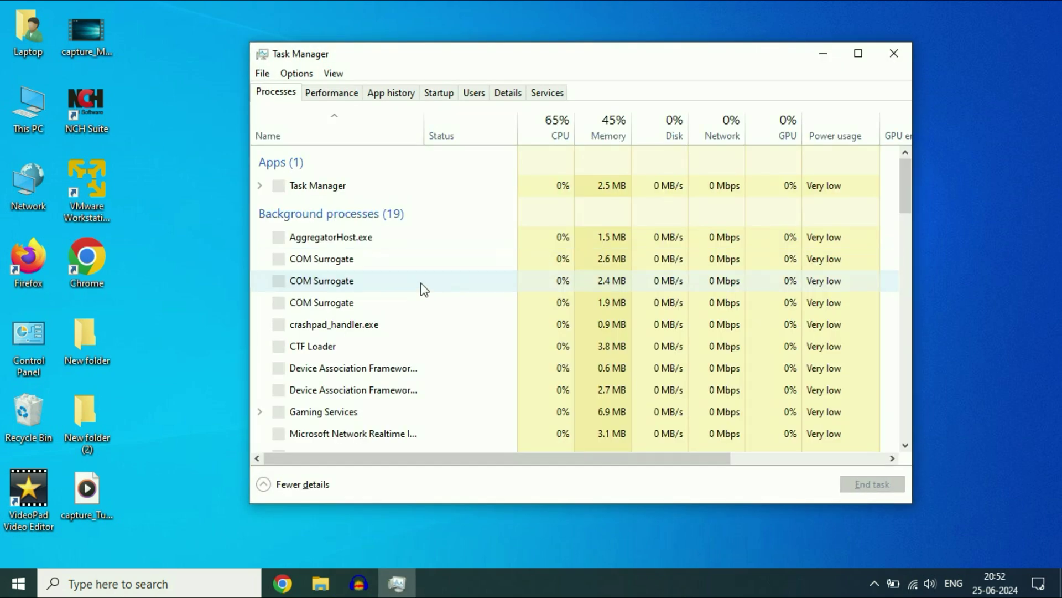
pyautogui.click(396, 303)
pyautogui.scroll(-3, 395, 301)
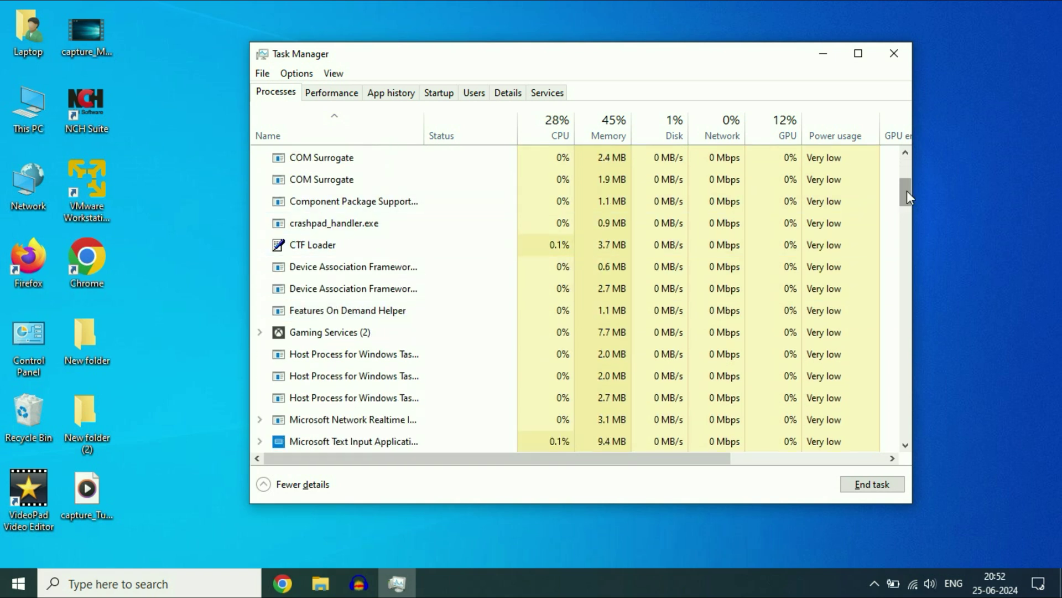
pyautogui.moveTo(908, 191); pyautogui.dragTo(907, 457)
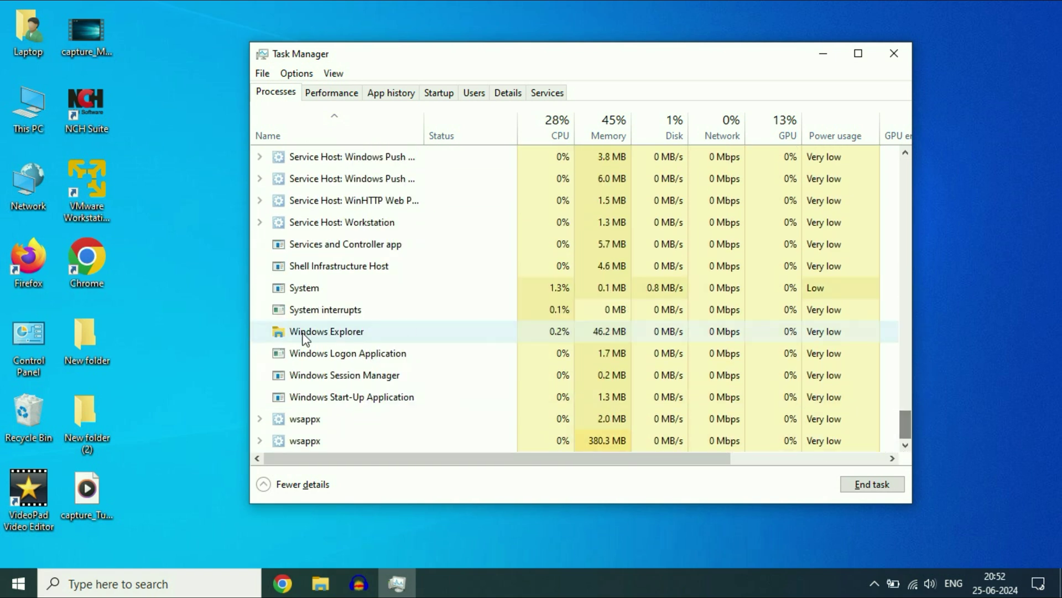
pyautogui.click(355, 335)
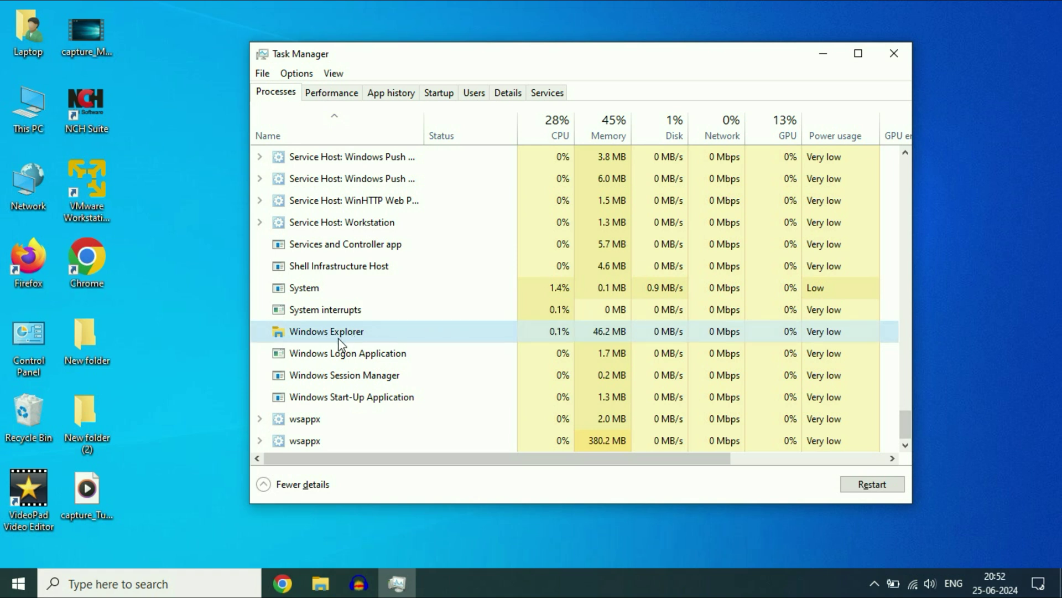
pyautogui.rightClick(391, 334)
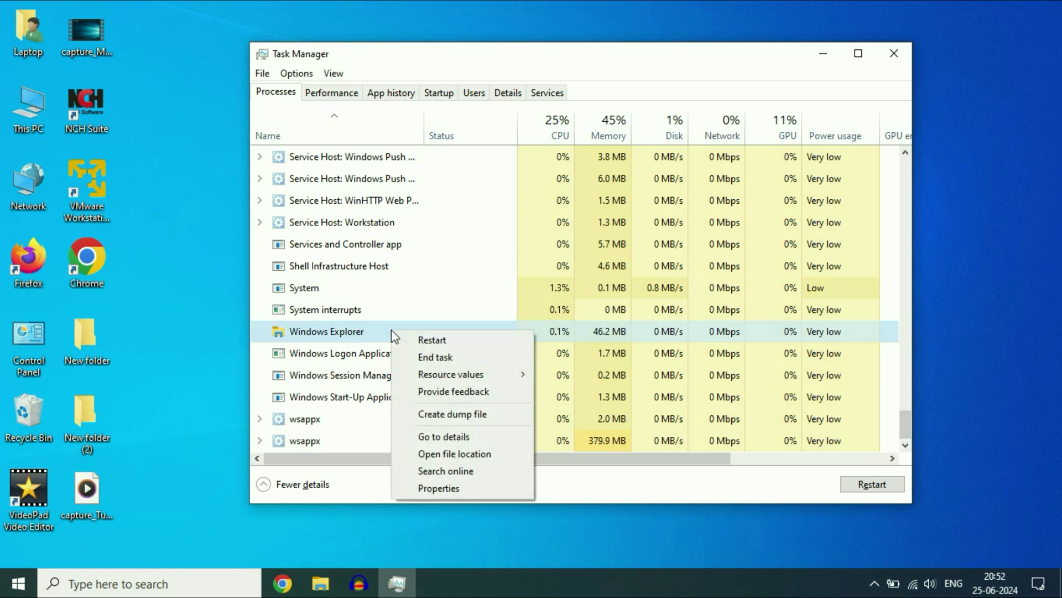
pyautogui.click(431, 340)
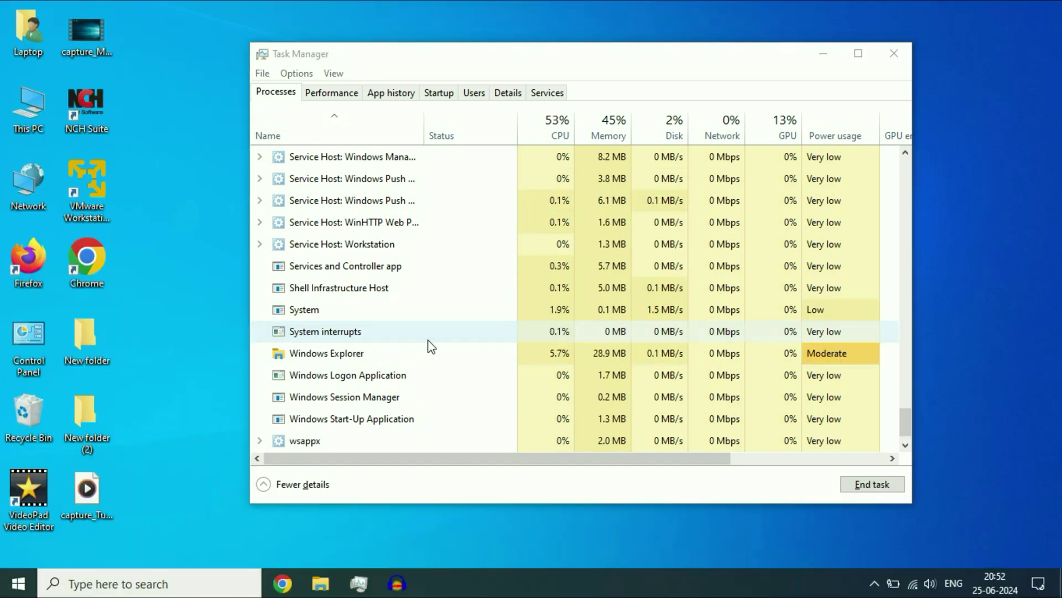
pyautogui.click(896, 62)
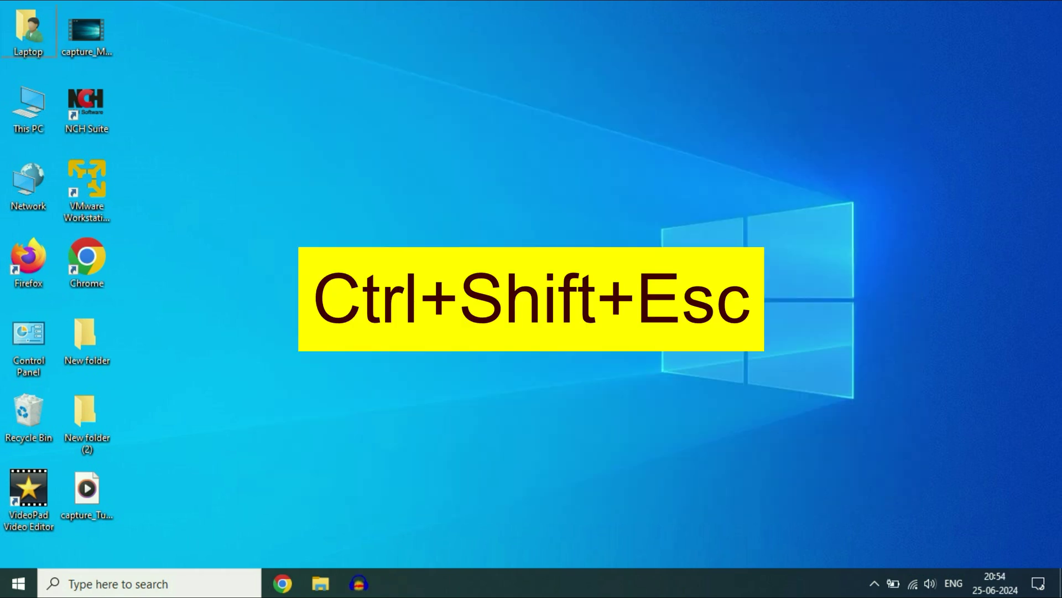
# Step: Run cmd as a new Task Manager task with administrative privileges
pyautogui.hotkey('ctrl', 'shift', 'Escape')
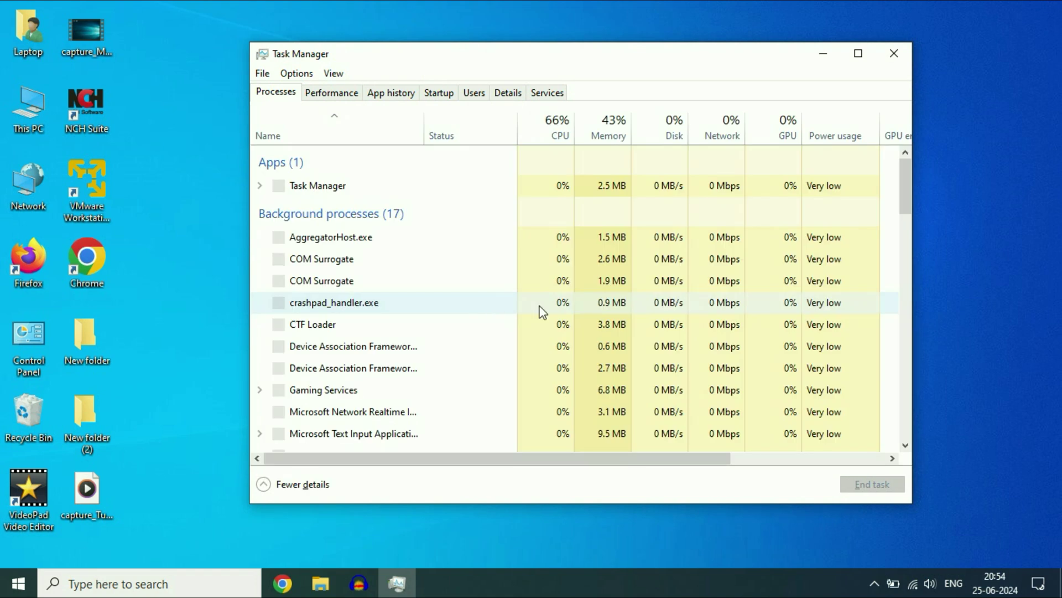
pyautogui.click(265, 75)
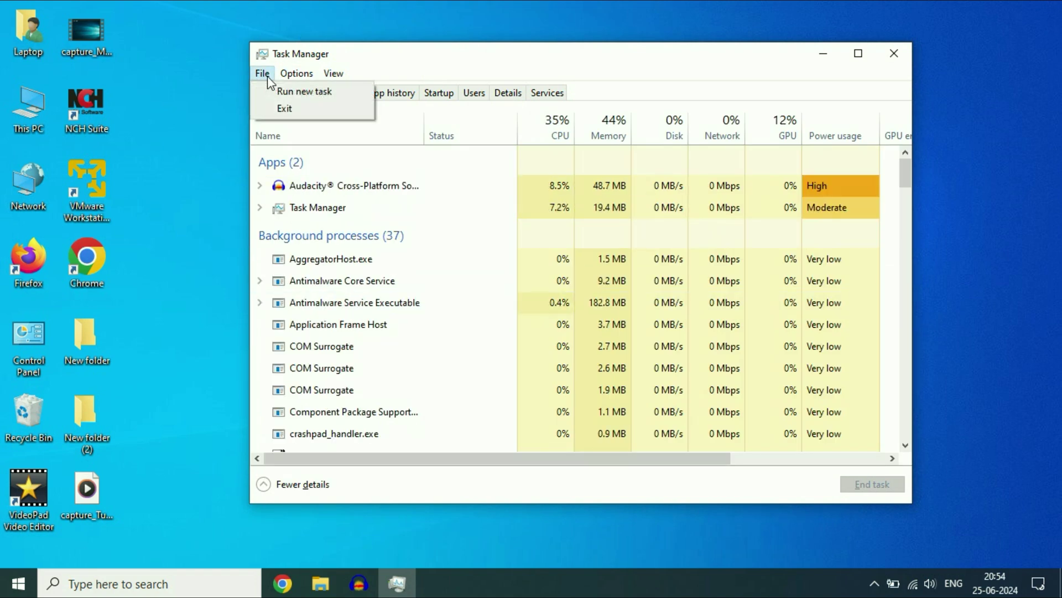
pyautogui.click(302, 93)
pyautogui.click(357, 170)
pyautogui.hotkey('ctrl', 'a')
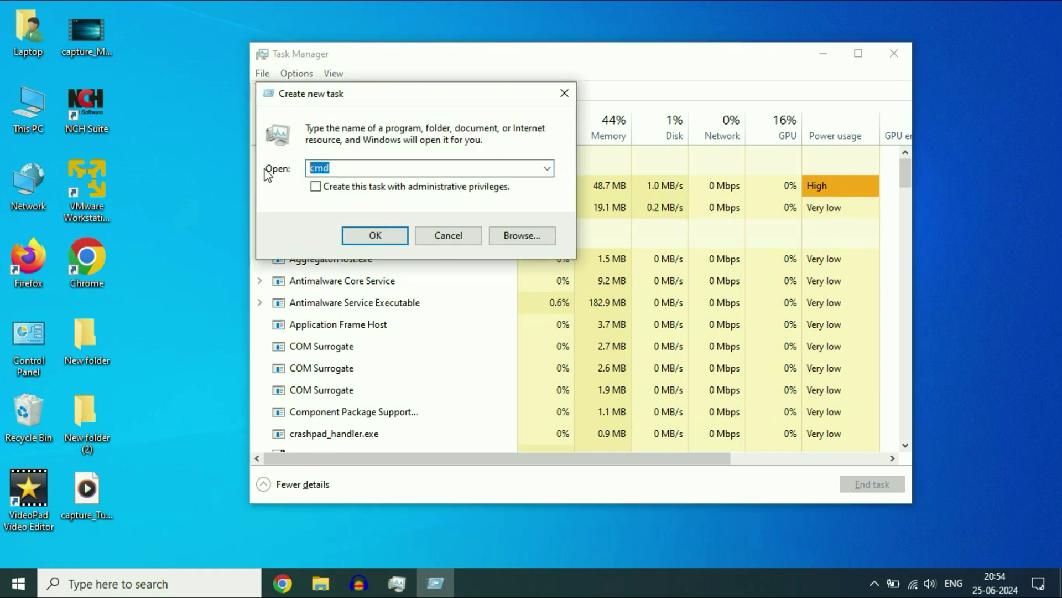
pyautogui.press('BackSpace')
pyautogui.write('cmd')
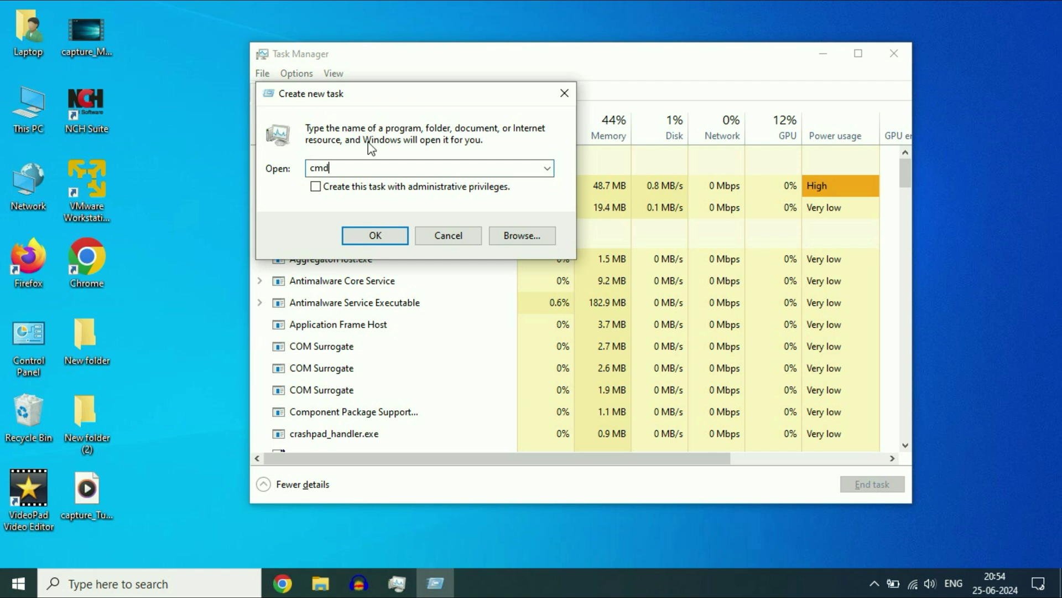
pyautogui.click(316, 187)
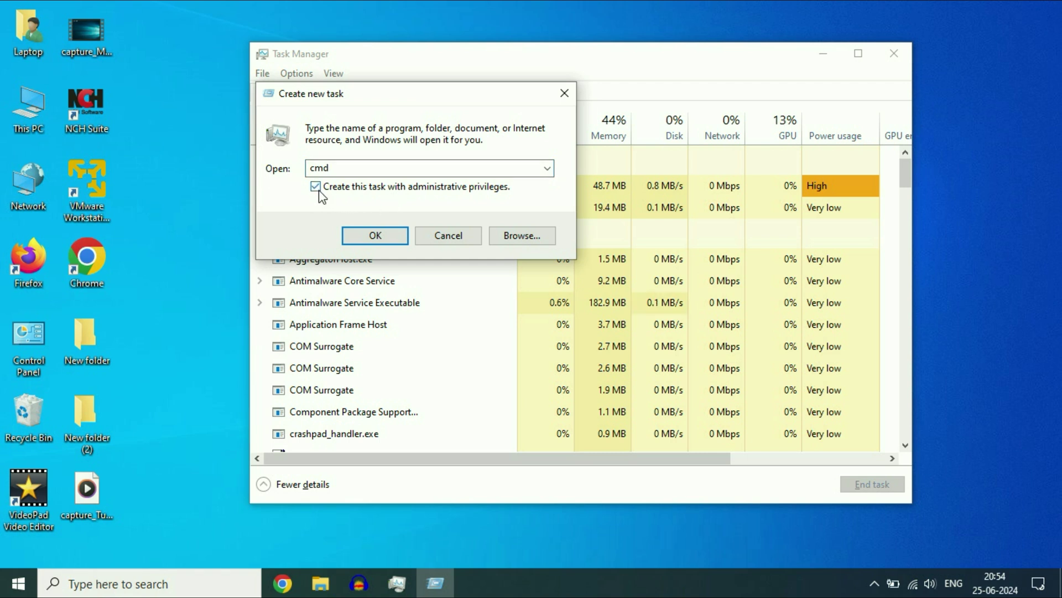
pyautogui.click(376, 237)
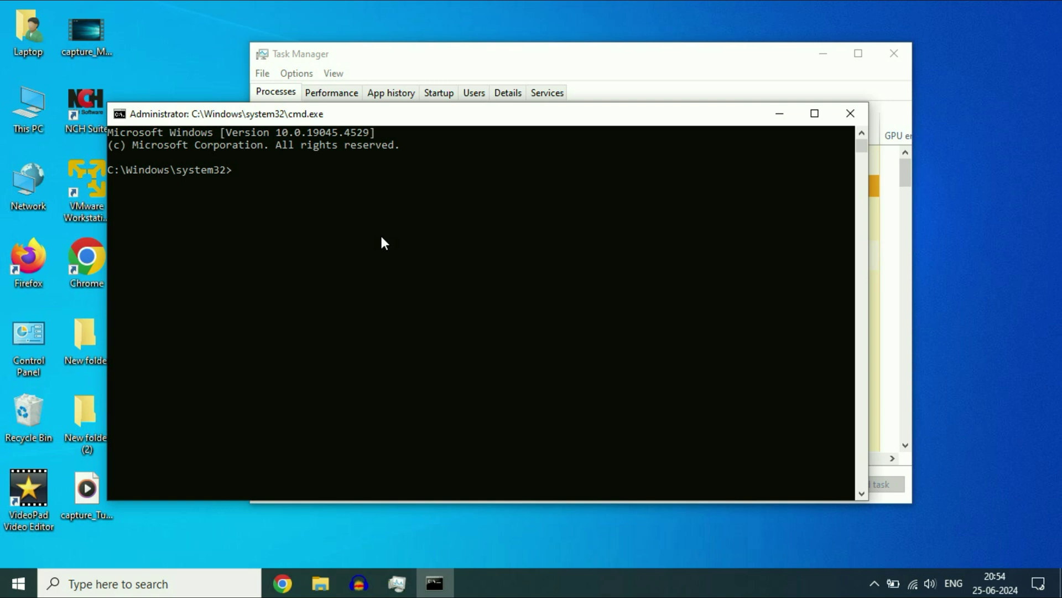
# Step: Start the sfc /scannow system file scan, then close the Command Prompt window
pyautogui.write('sfc')
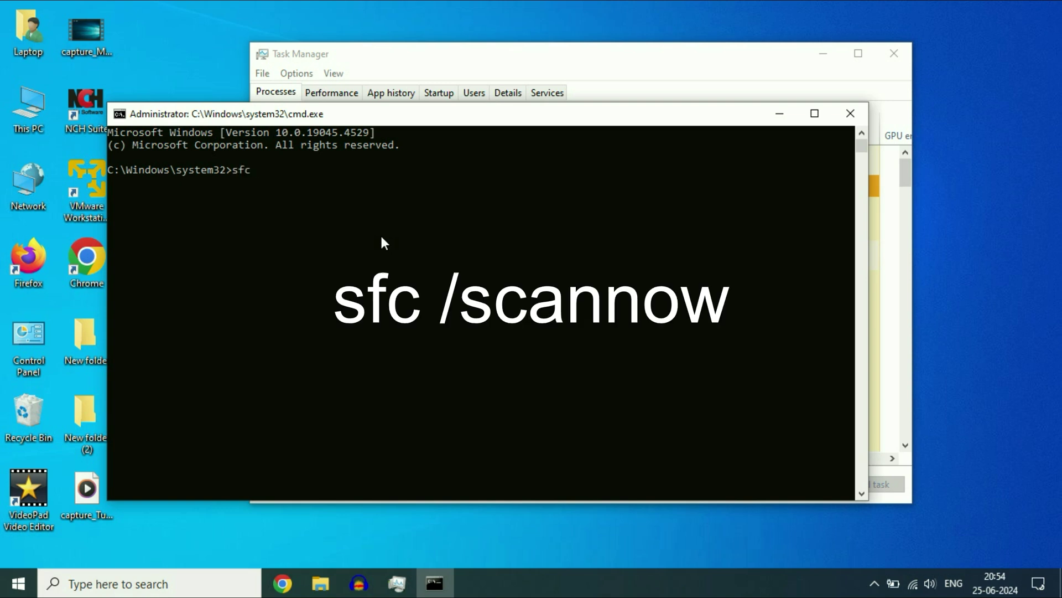
pyautogui.write(' /scannow')
pyautogui.press('Return')
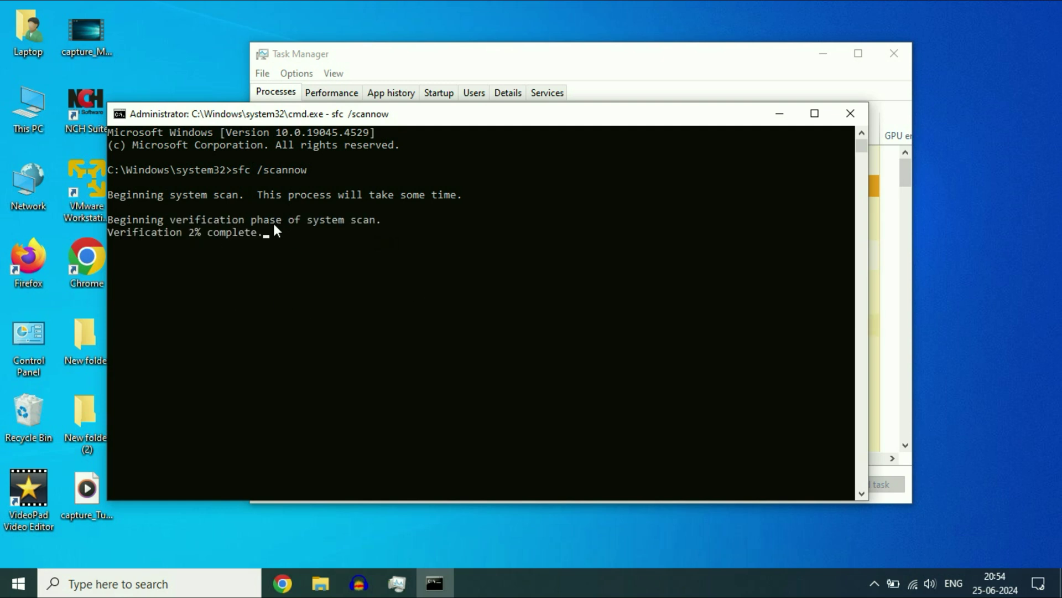
pyautogui.click(856, 124)
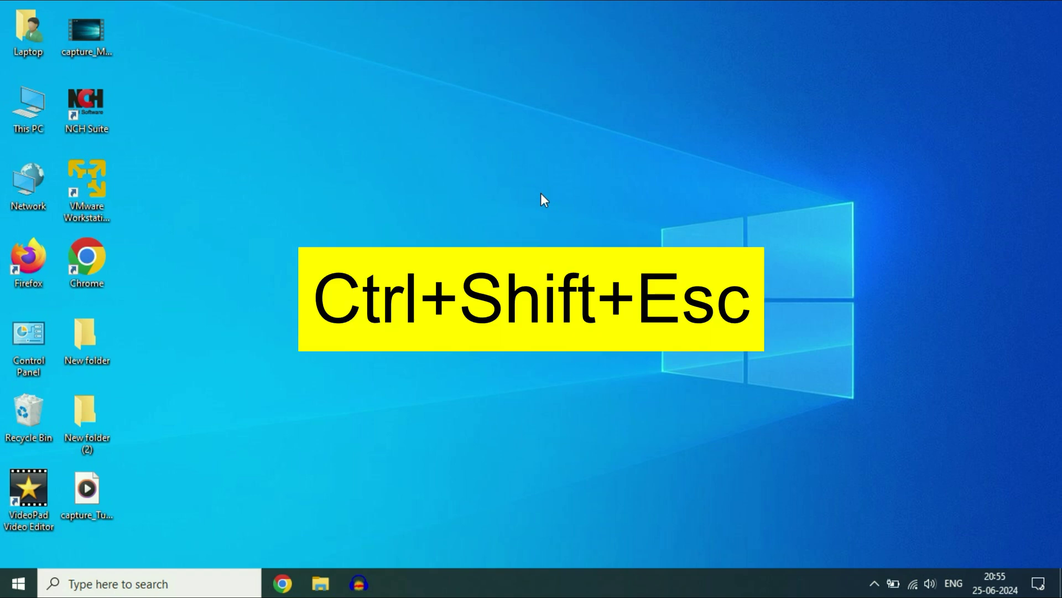
# Step: Launch regedit as a new Task Manager task with administrative privileges
pyautogui.hotkey('ctrl', 'shift', 'Escape')
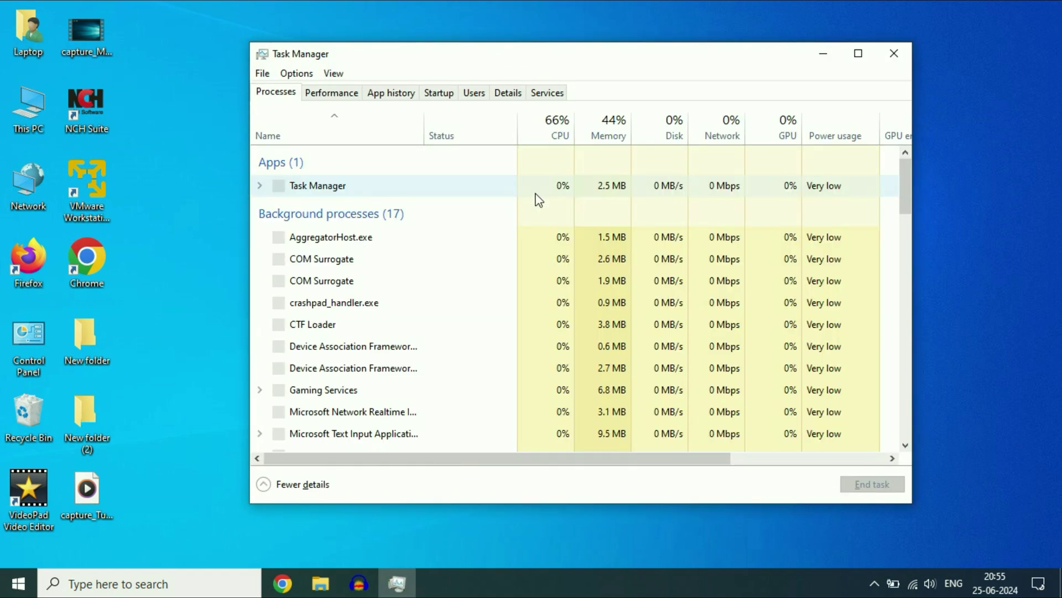
pyautogui.click(262, 73)
pyautogui.moveTo(297, 73)
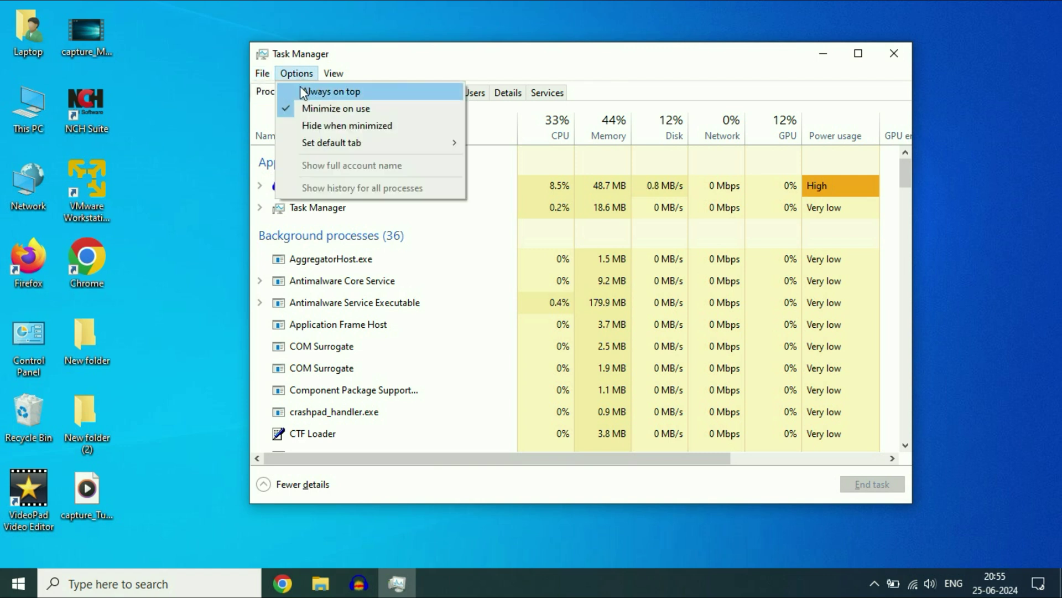
pyautogui.moveTo(263, 73)
pyautogui.click(285, 91)
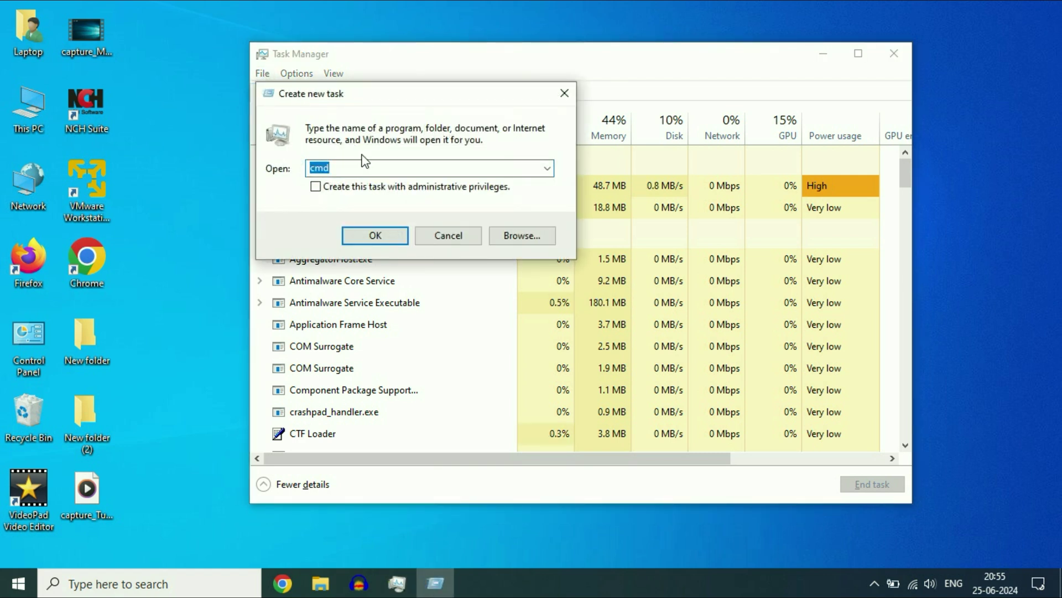
pyautogui.write('reg')
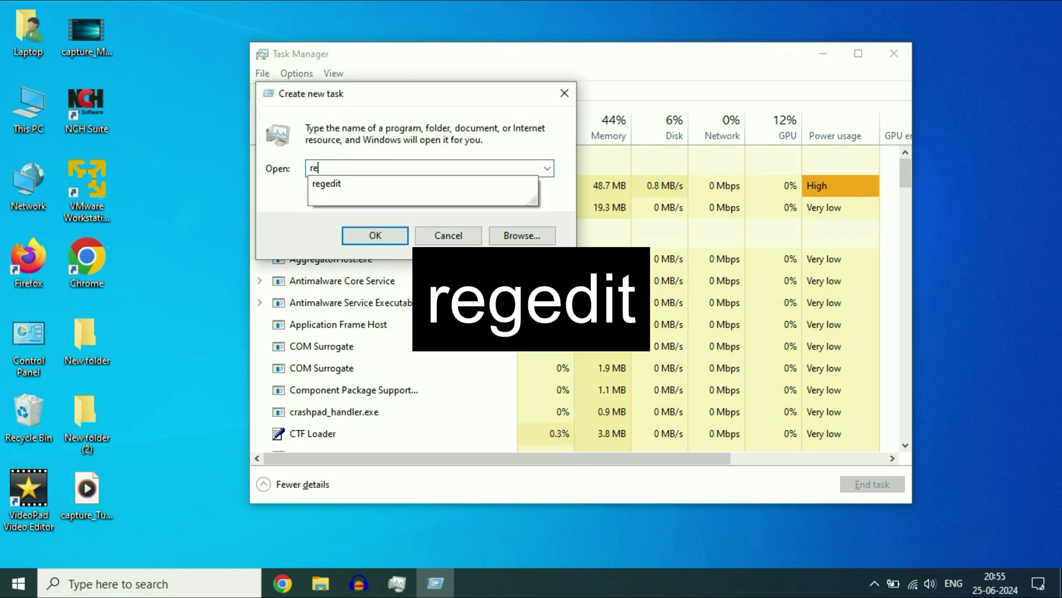
pyautogui.write('edit')
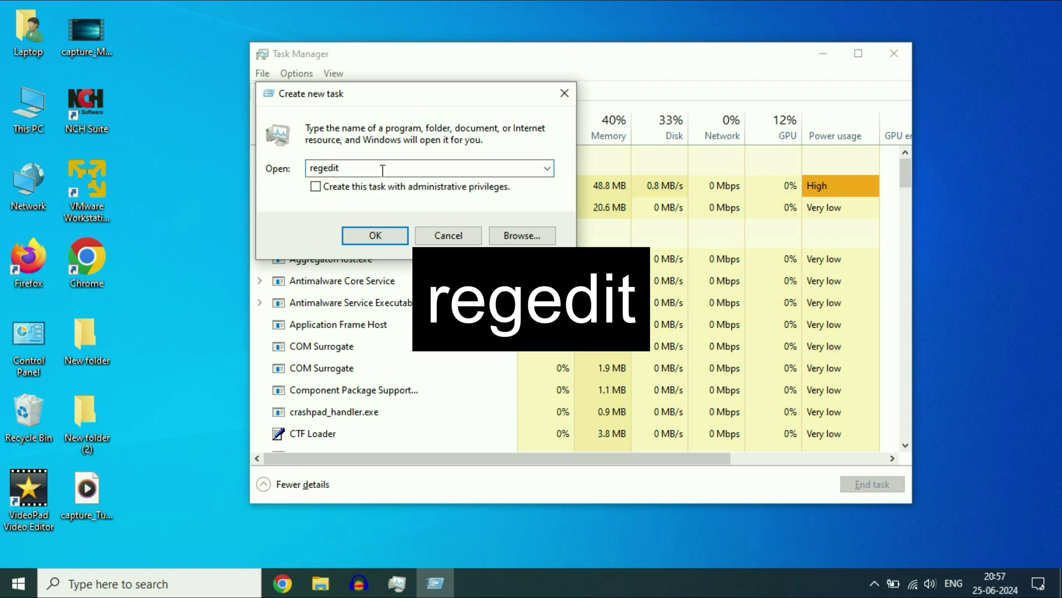
pyautogui.click(315, 186)
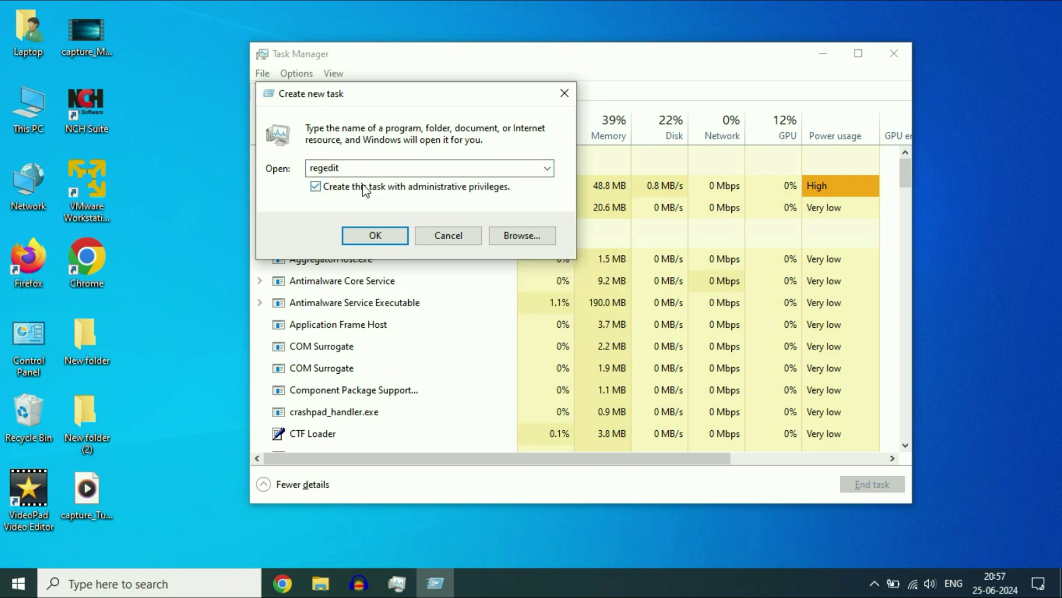
pyautogui.click(369, 237)
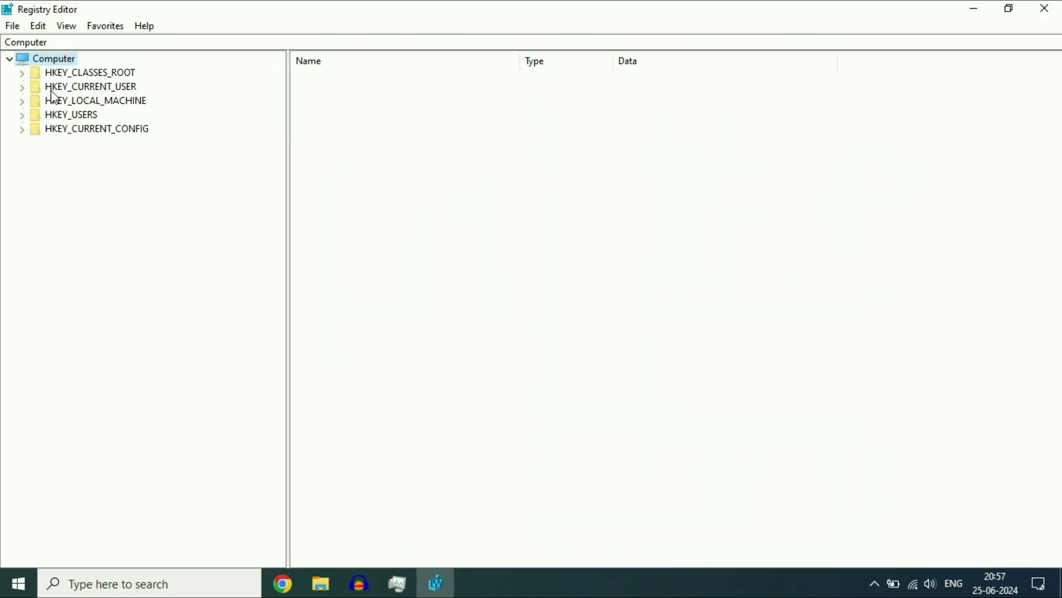
# Step: Expand HKEY_CURRENT_USER > SOFTWARE > Microsoft in the registry tree
pyautogui.click(90, 88)
pyautogui.click(23, 87)
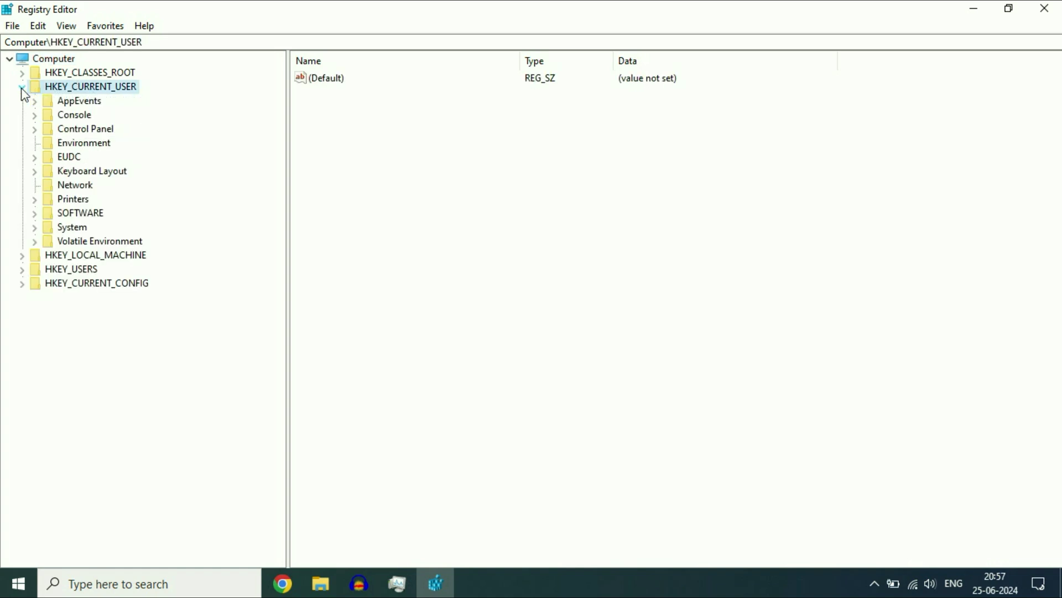
pyautogui.click(82, 214)
pyautogui.click(35, 214)
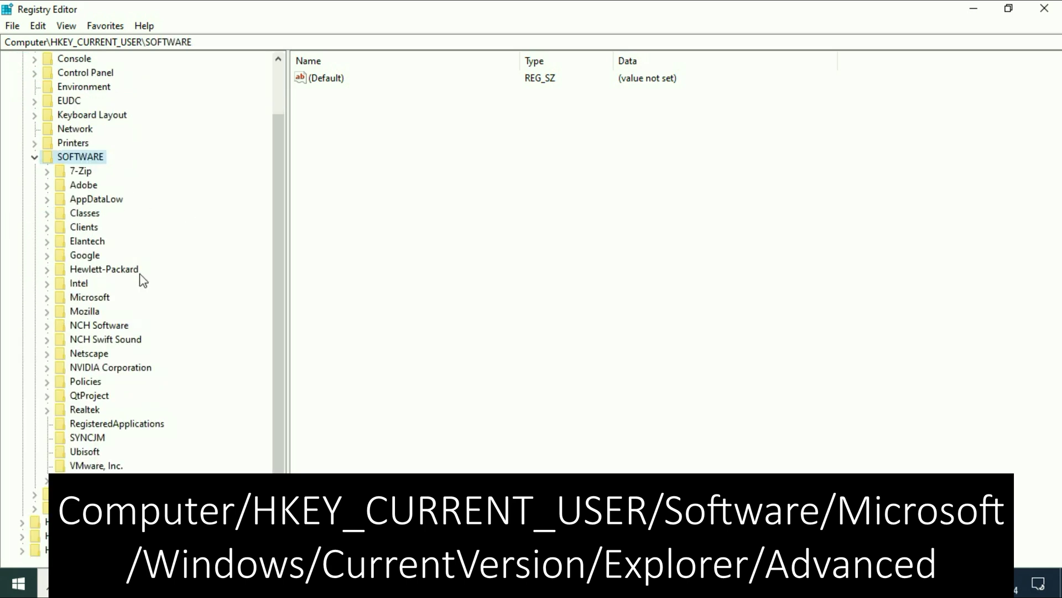
pyautogui.click(88, 298)
pyautogui.click(47, 298)
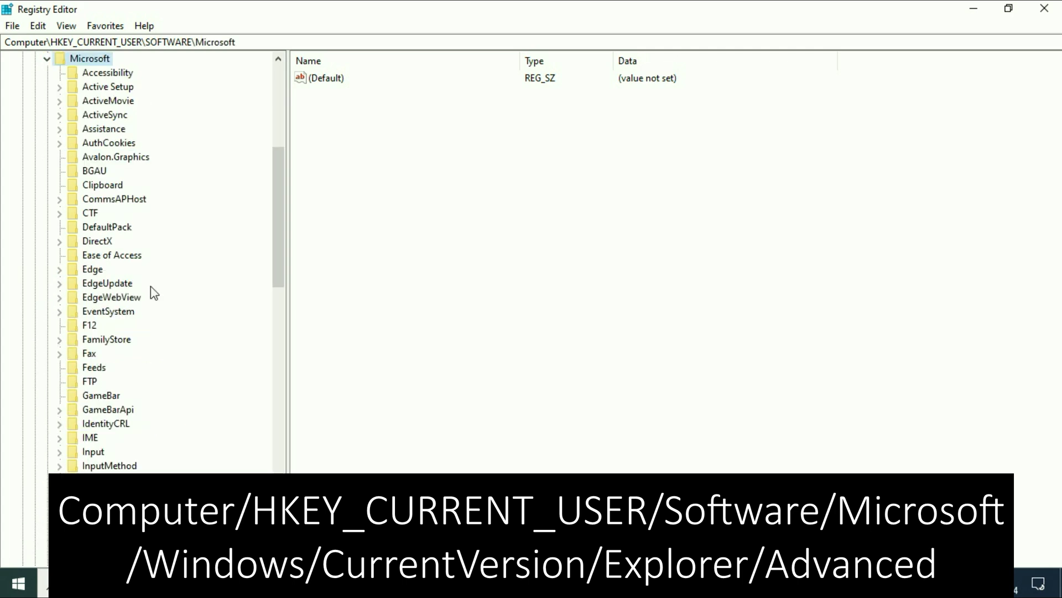
pyautogui.scroll(-12, 166, 294)
pyautogui.scroll(-7, 184, 299)
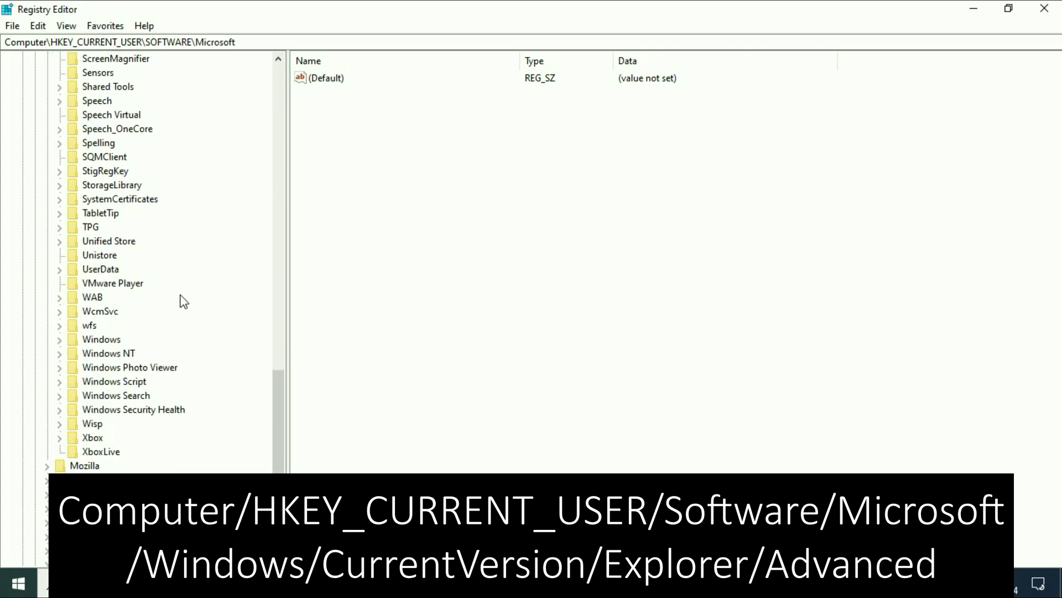
# Step: Drill into Windows > CurrentVersion > Explorer and select the Advanced key
pyautogui.click(106, 341)
pyautogui.click(59, 341)
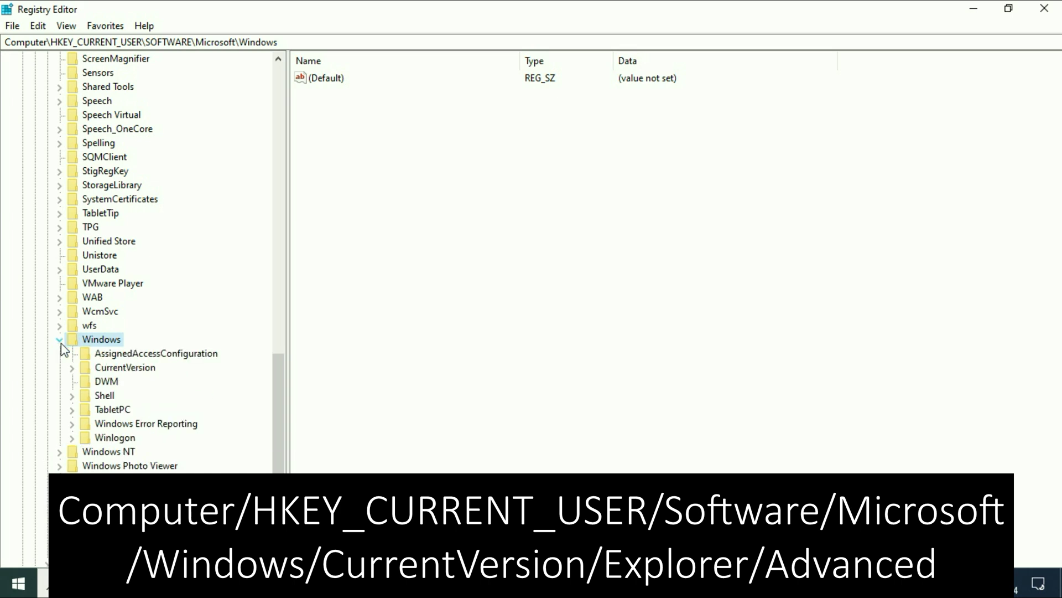
pyautogui.click(128, 369)
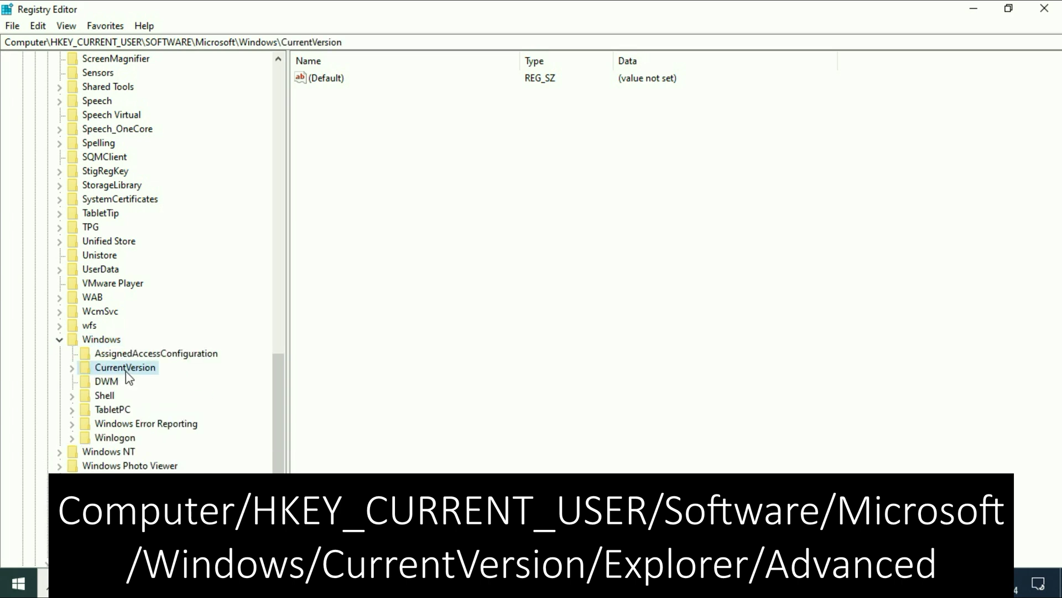
pyautogui.click(72, 368)
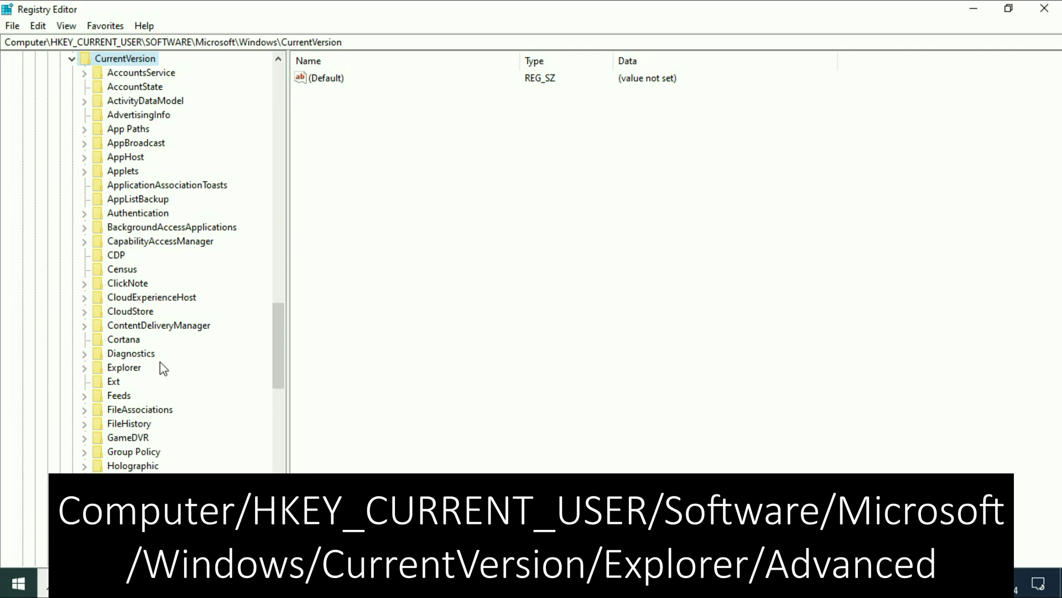
pyautogui.click(123, 369)
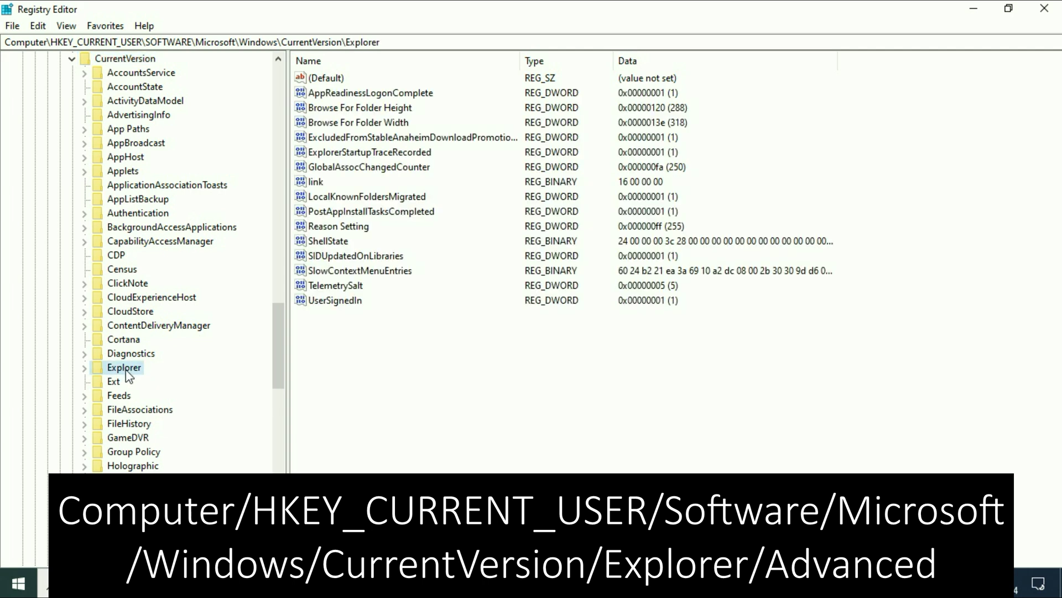
pyautogui.click(85, 369)
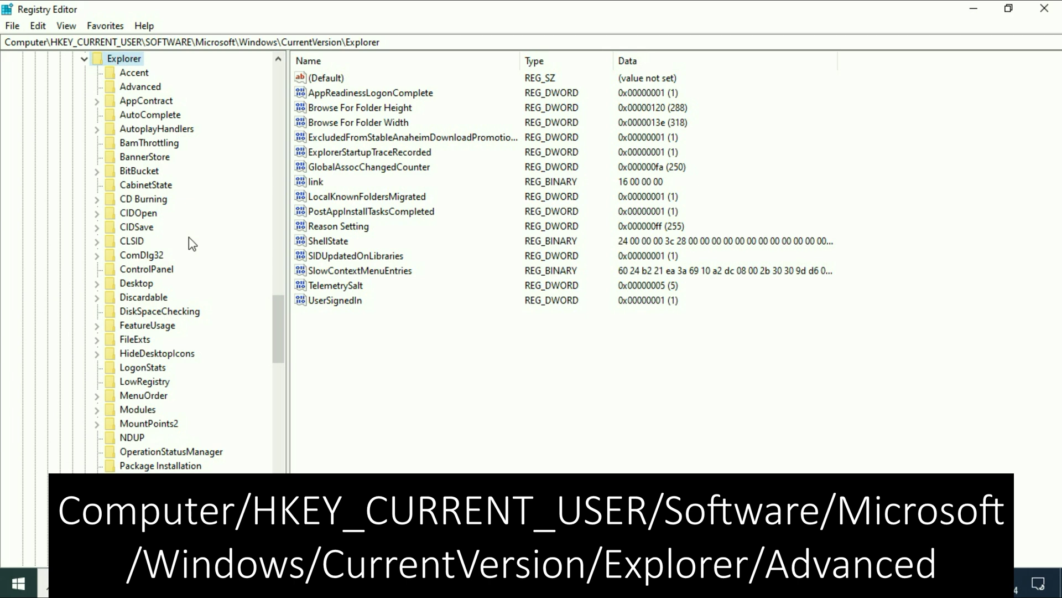
pyautogui.click(152, 90)
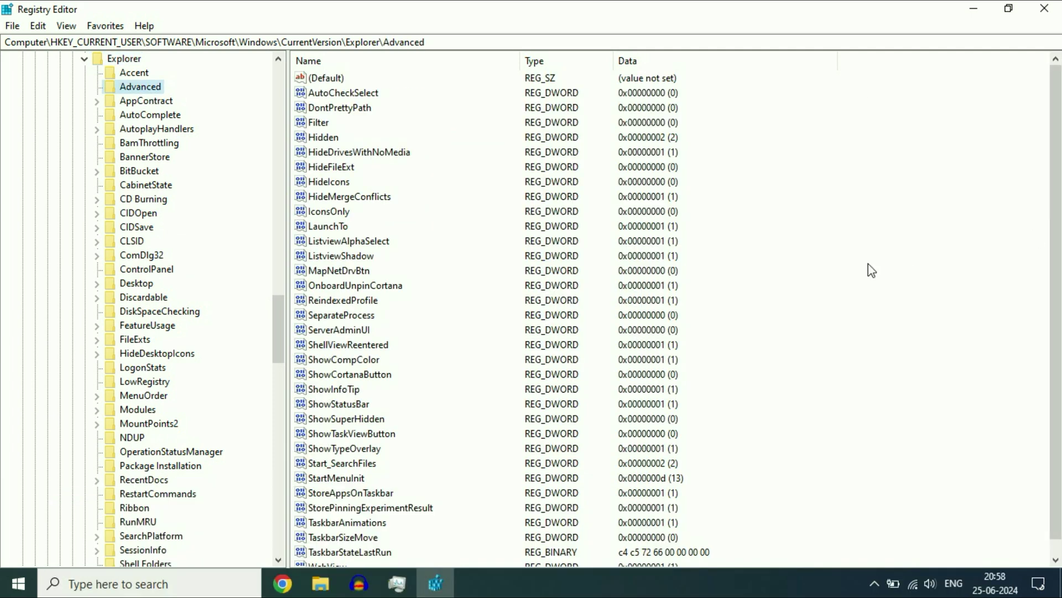
# Step: Add a DWORD (32-bit) value named EnableXamlStartMenu under Advanced, then close Registry Editor
pyautogui.rightClick(867, 215)
pyautogui.moveTo(891, 230)
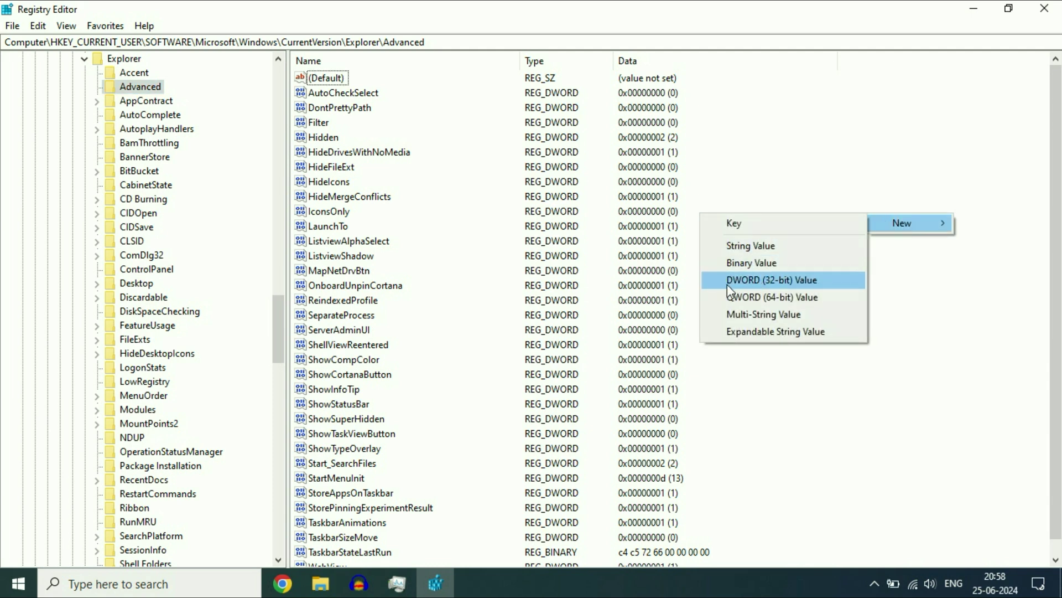
pyautogui.click(805, 285)
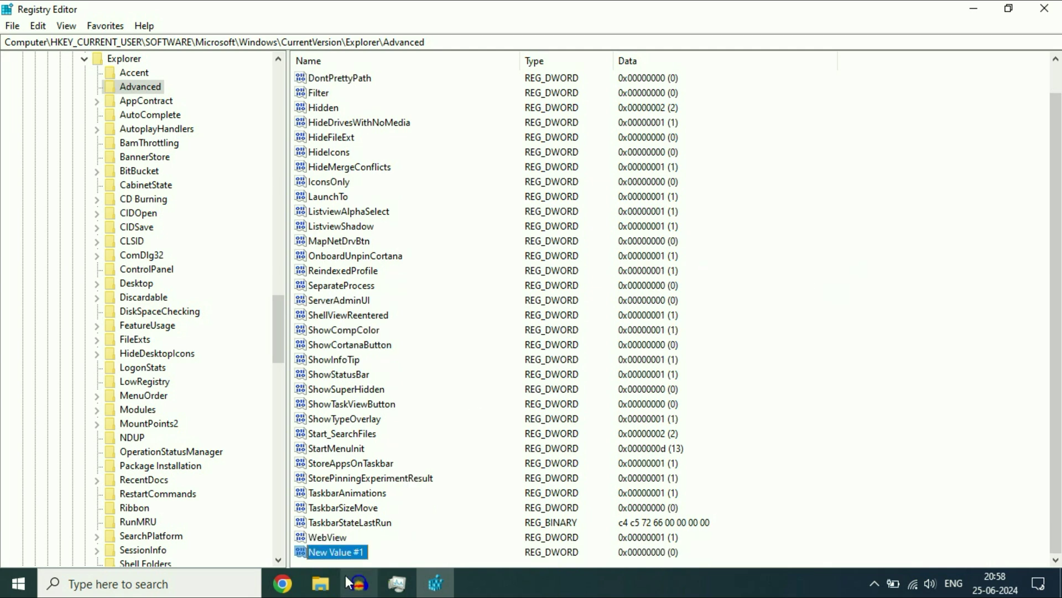
pyautogui.rightClick(347, 553)
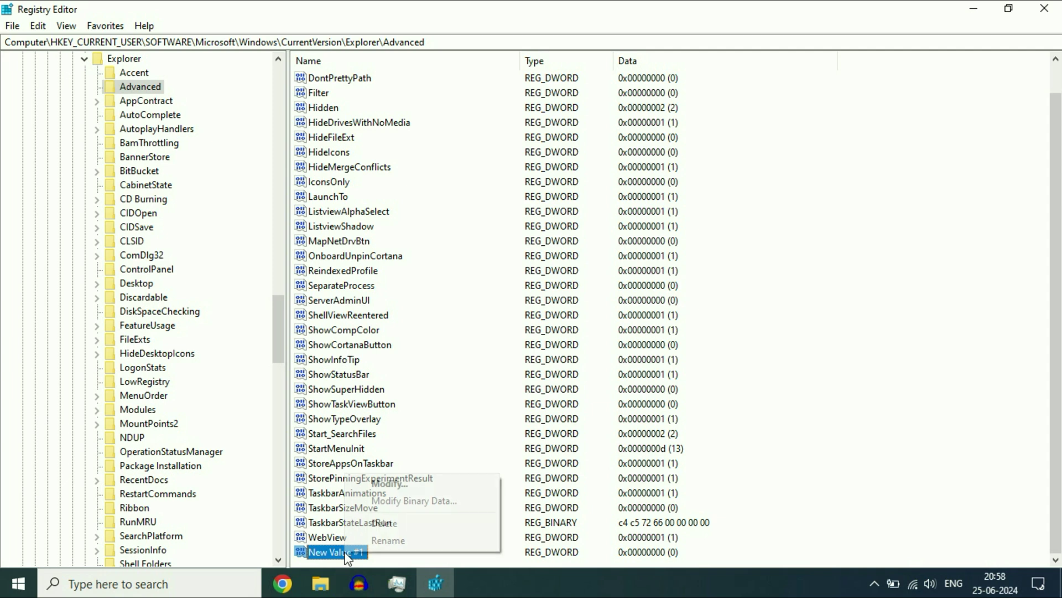
pyautogui.click(380, 541)
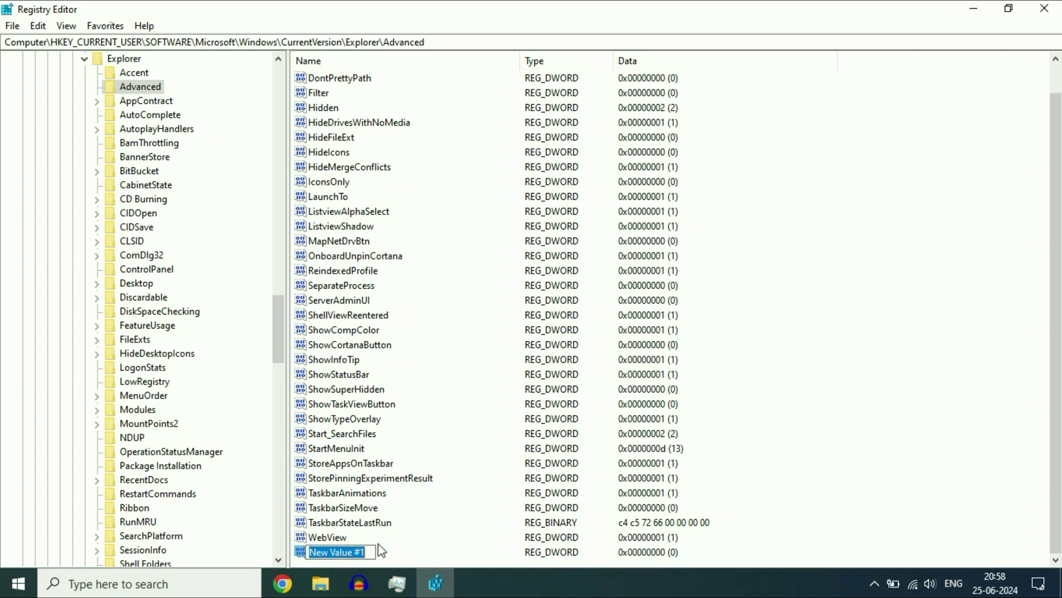
pyautogui.write('EnableXamlStartMenu')
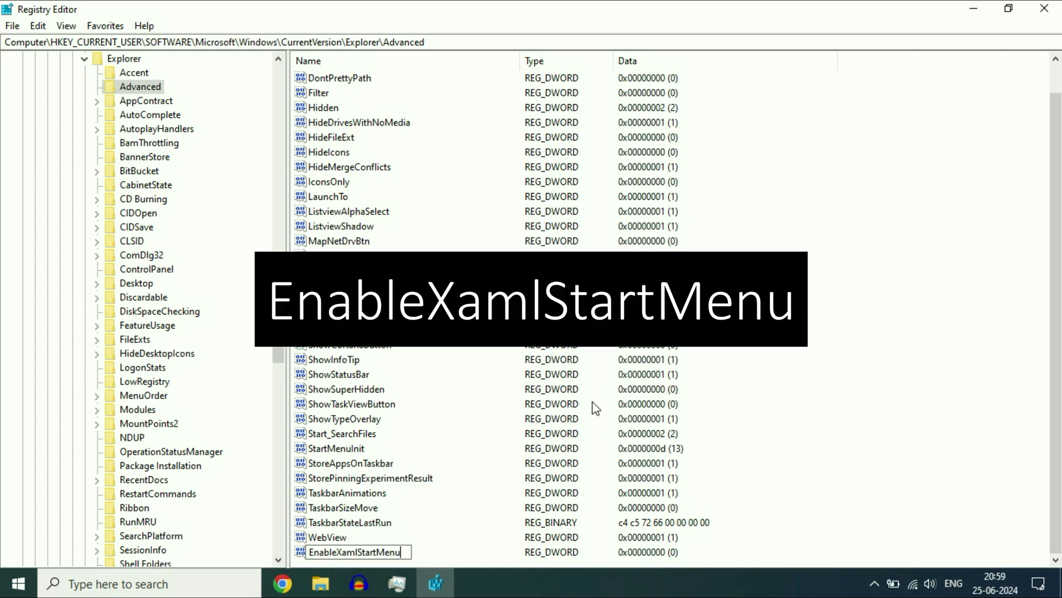
pyautogui.doubleClick(408, 555)
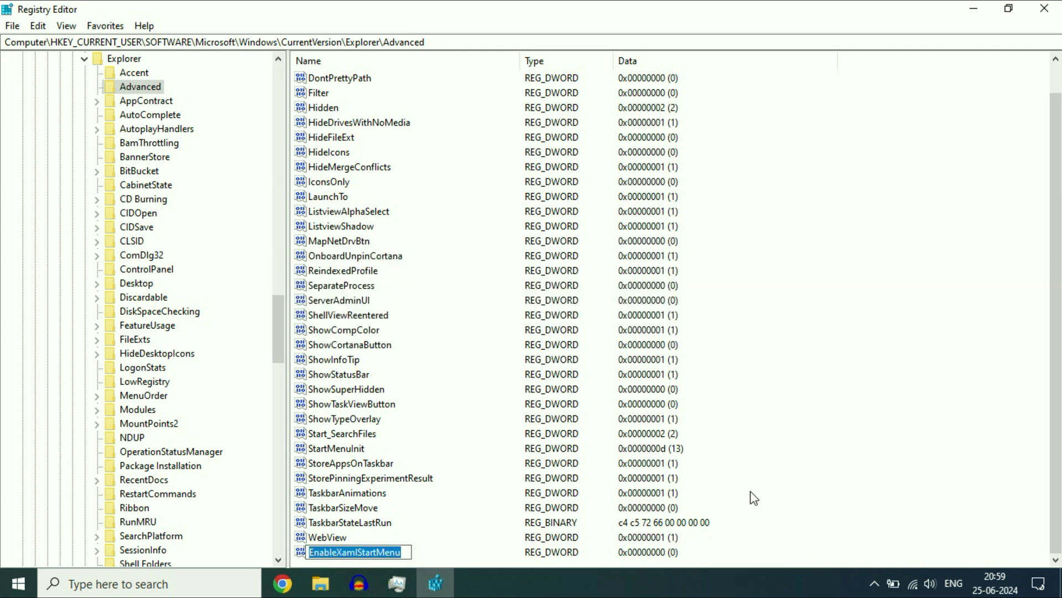
pyautogui.press('Return')
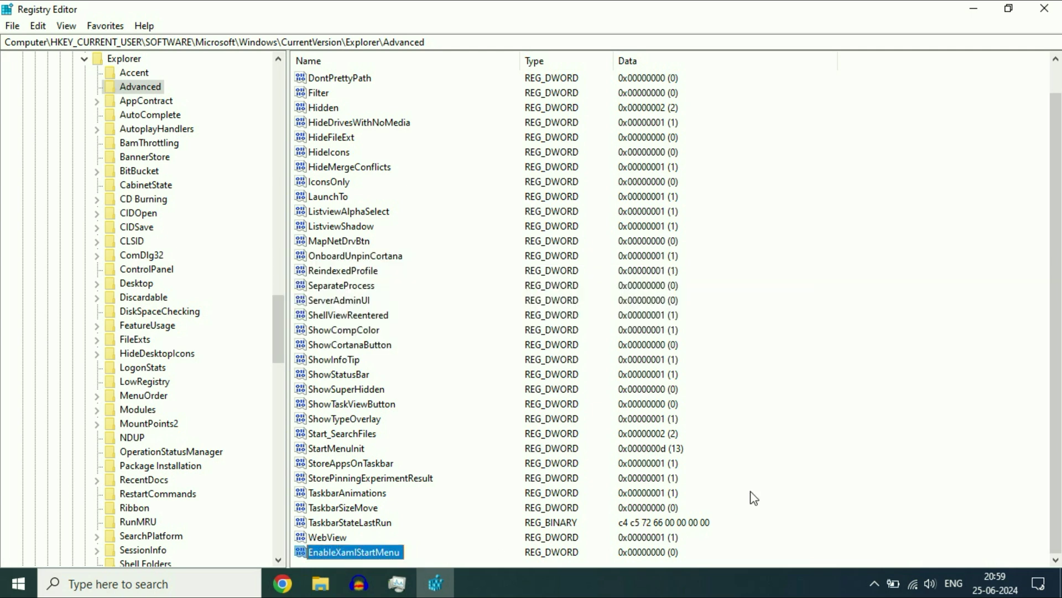
pyautogui.click(1044, 8)
# Step: Close Task Manager, set the Shut Down Windows dialog to Restart, then dismiss it
pyautogui.click(888, 53)
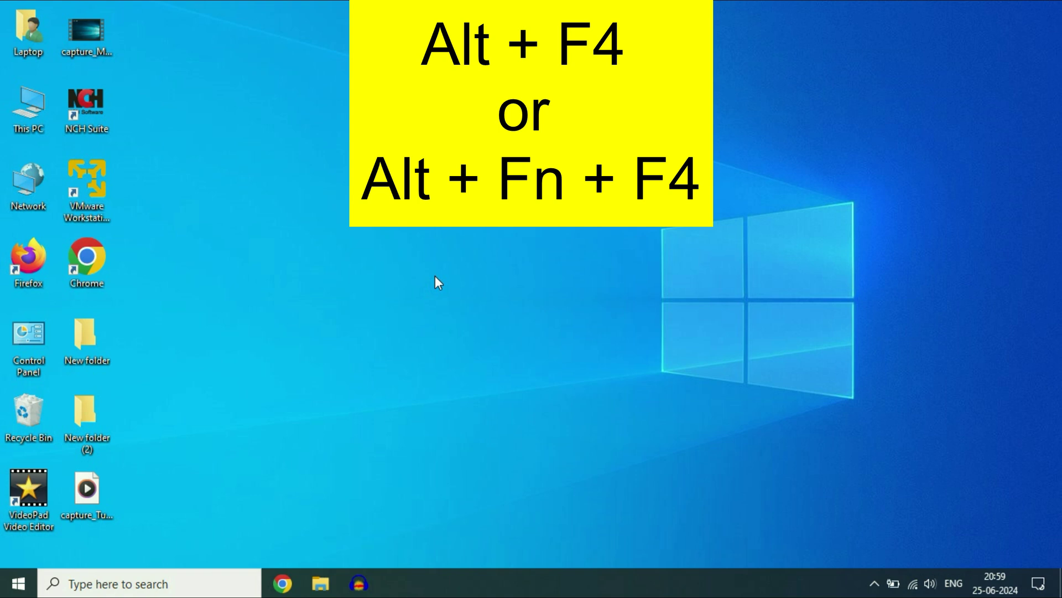
pyautogui.hotkey('alt', 'F4')
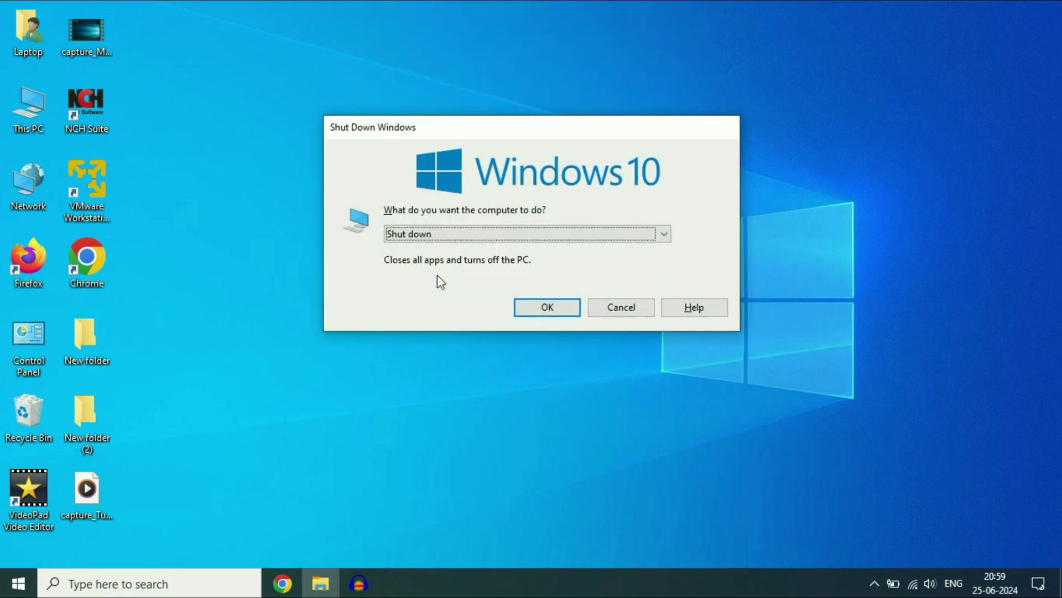
pyautogui.click(664, 233)
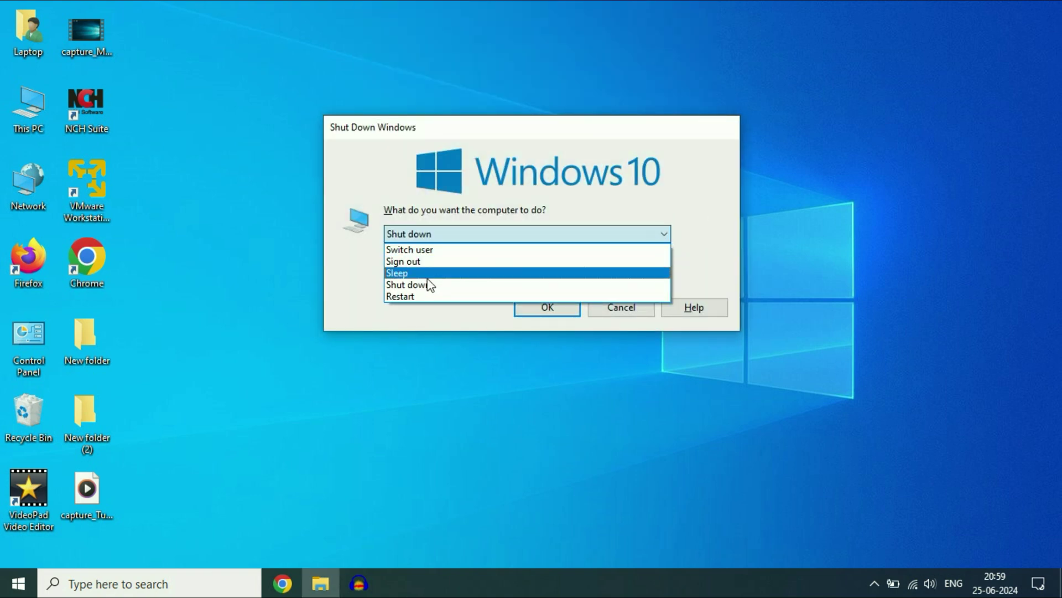
pyautogui.click(412, 294)
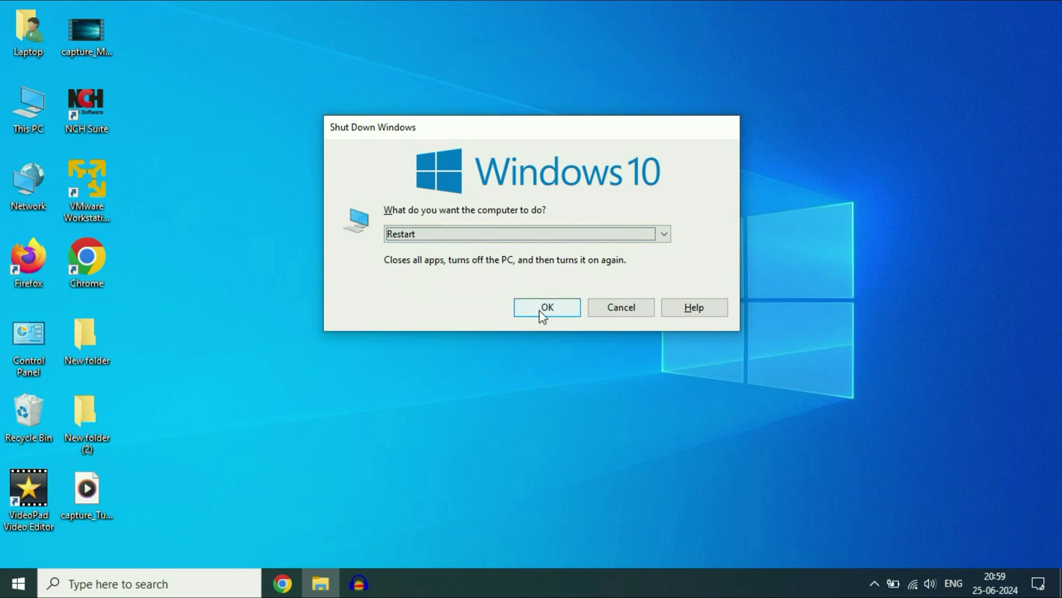
pyautogui.click(620, 303)
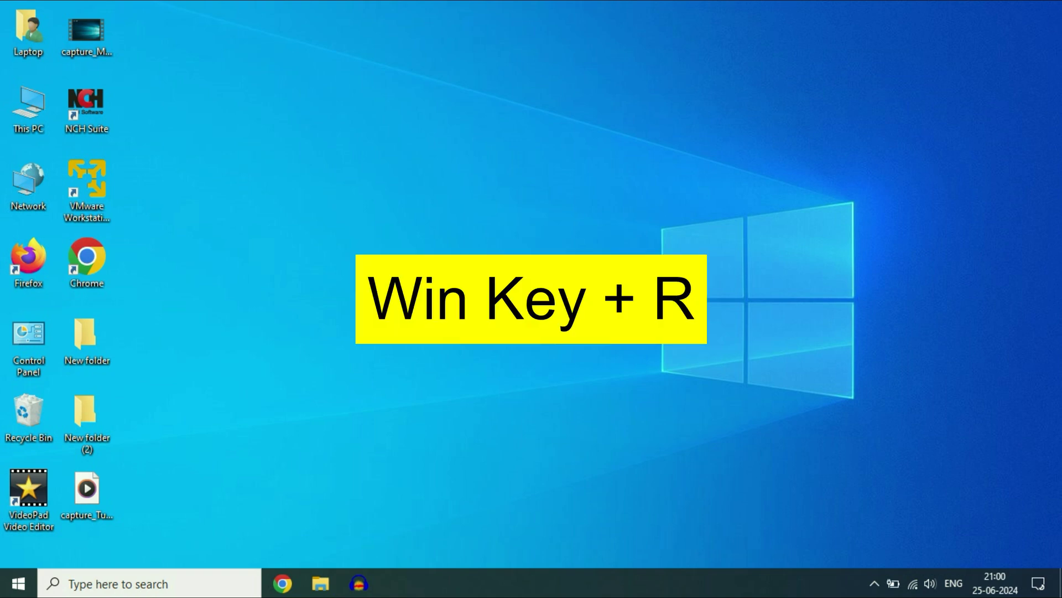
# Step: Open Control Panel by running control from the Run dialog
pyautogui.press('super+r')
pyautogui.moveTo(164, 424); pyautogui.dragTo(696, 168)
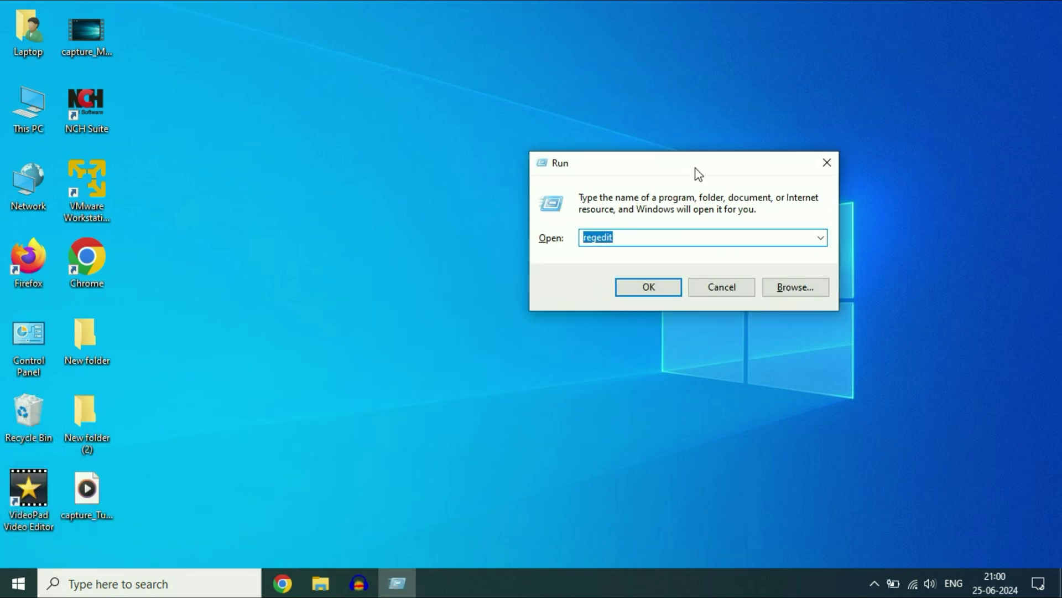
pyautogui.write('cont')
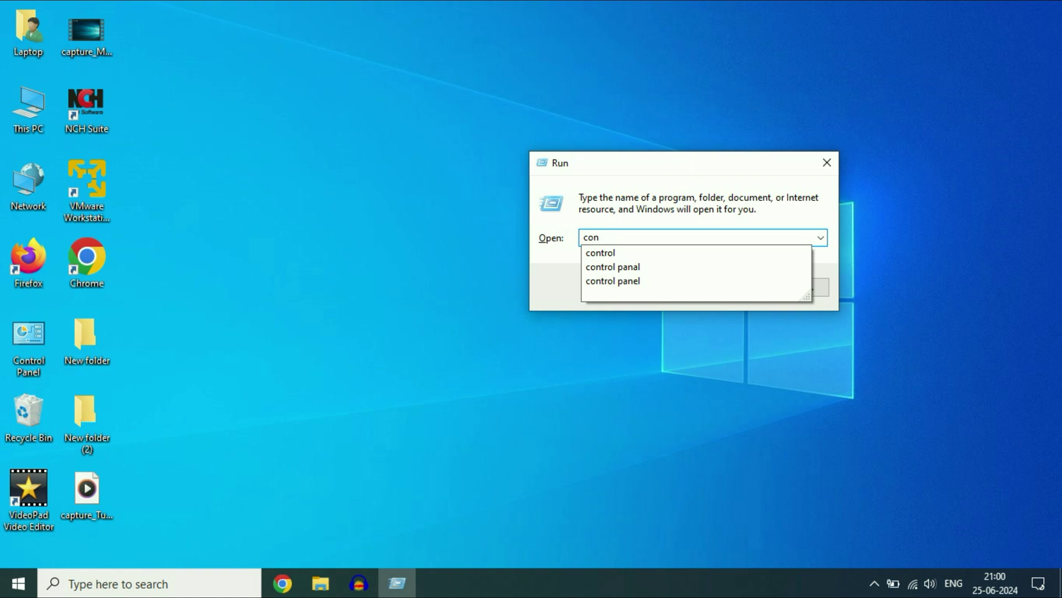
pyautogui.write('rol')
pyautogui.press('Return')
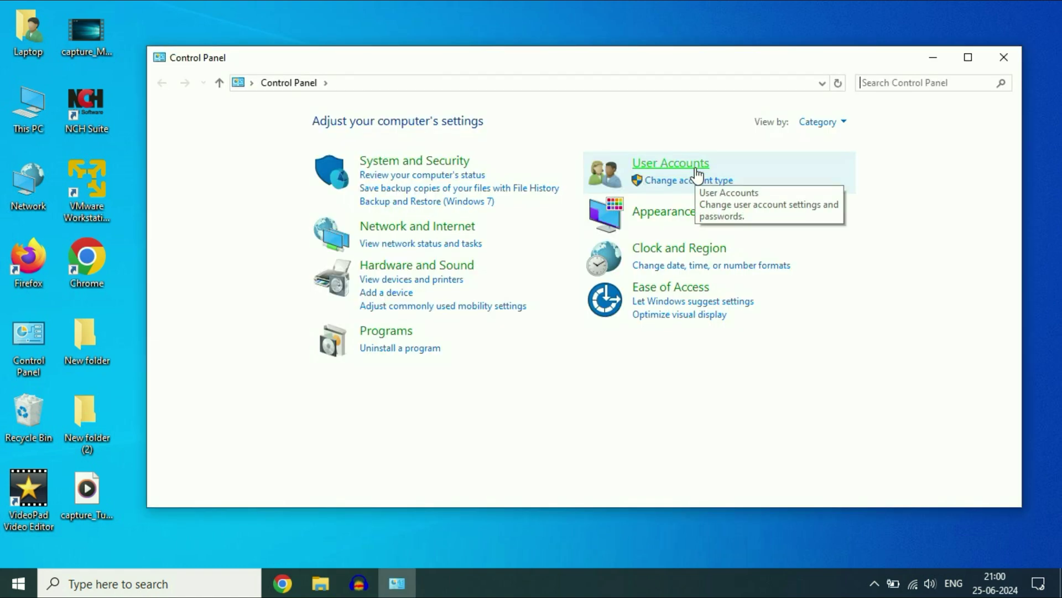
# Step: Maximize Control Panel and set View by to Small icons
pyautogui.click(969, 57)
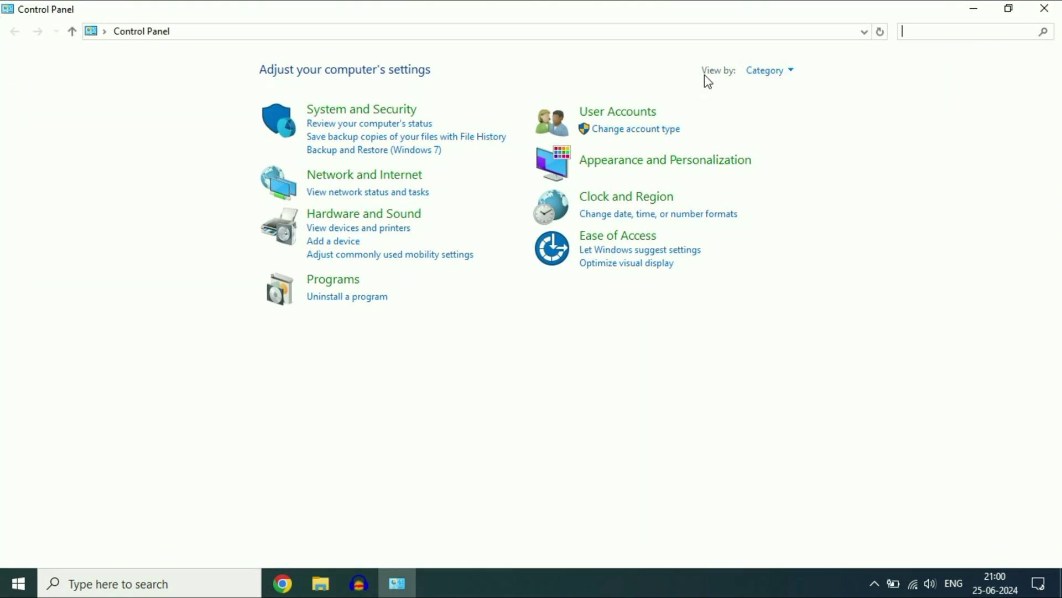
pyautogui.click(778, 71)
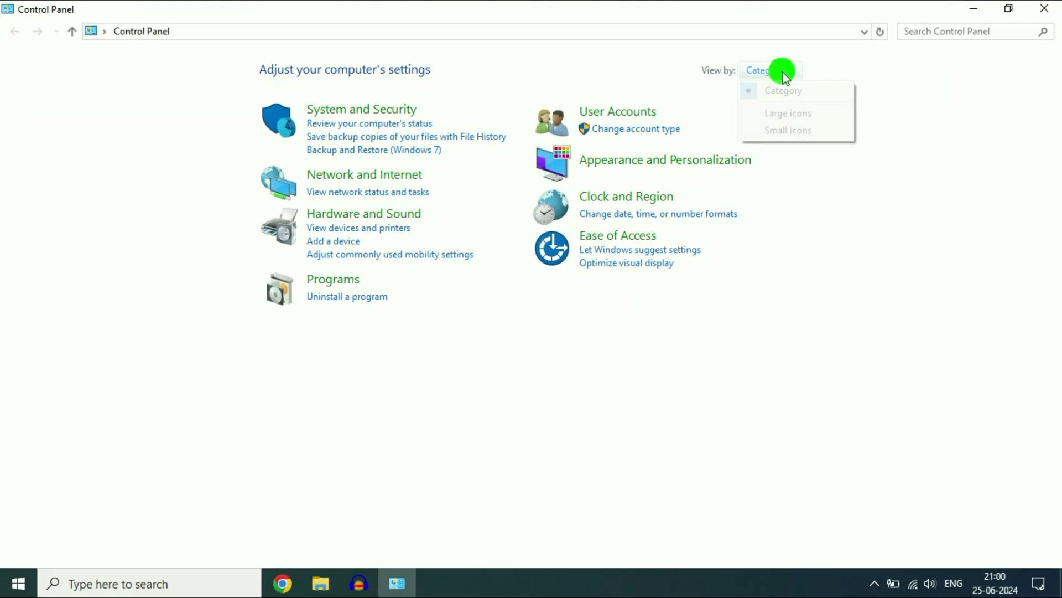
pyautogui.click(806, 134)
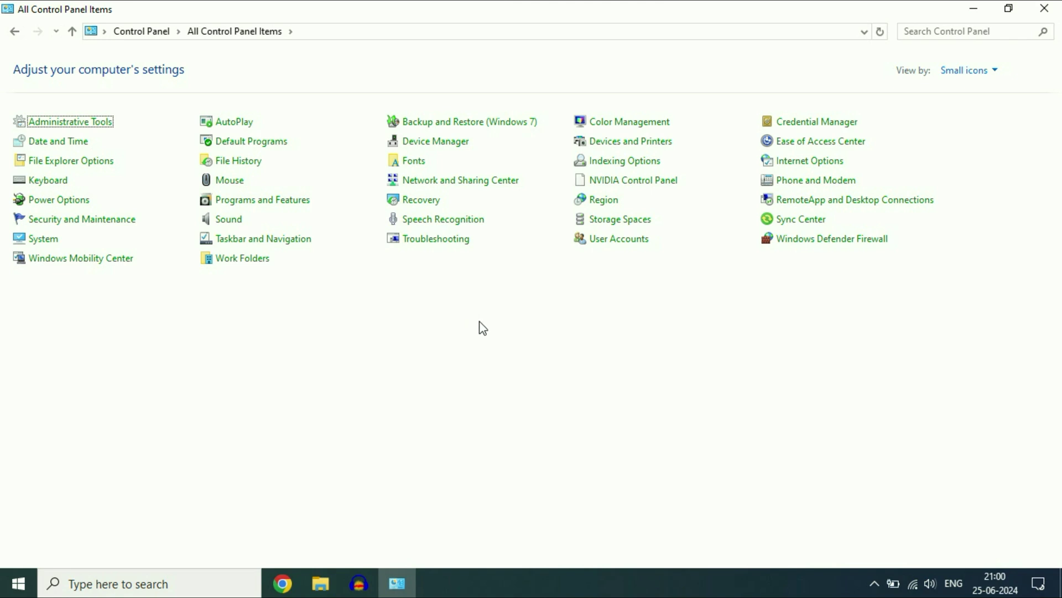
# Step: Go from User Accounts to Manage another account, then Add a new user in PC settings
pyautogui.click(609, 242)
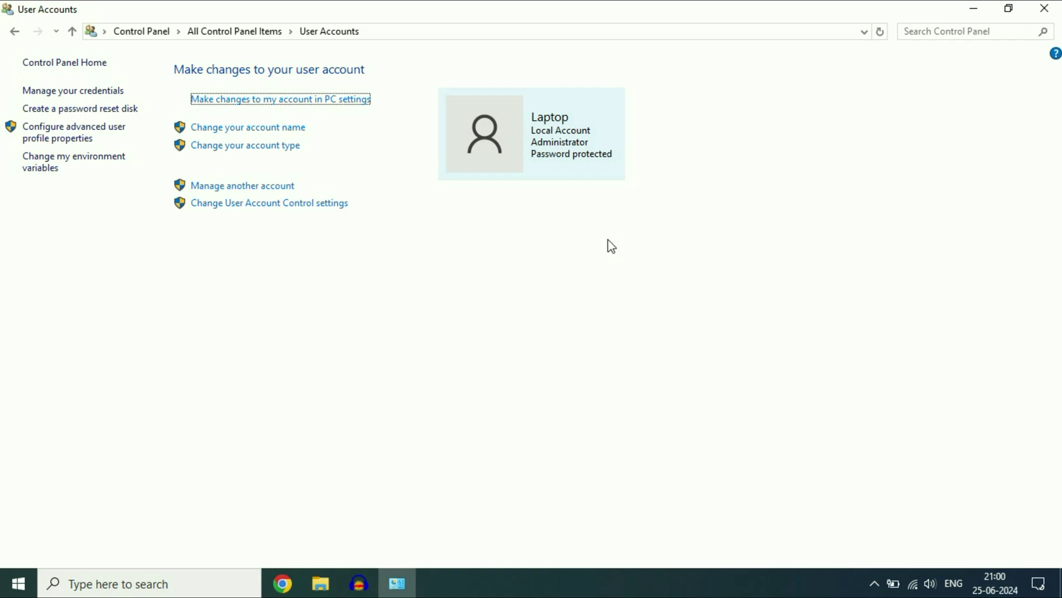
pyautogui.click(223, 188)
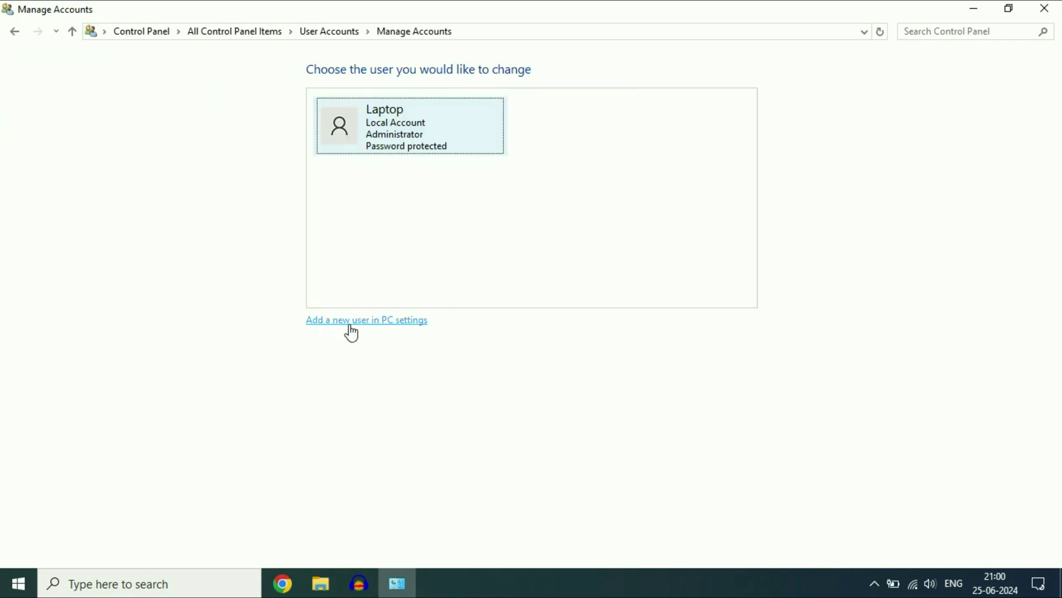
pyautogui.click(394, 321)
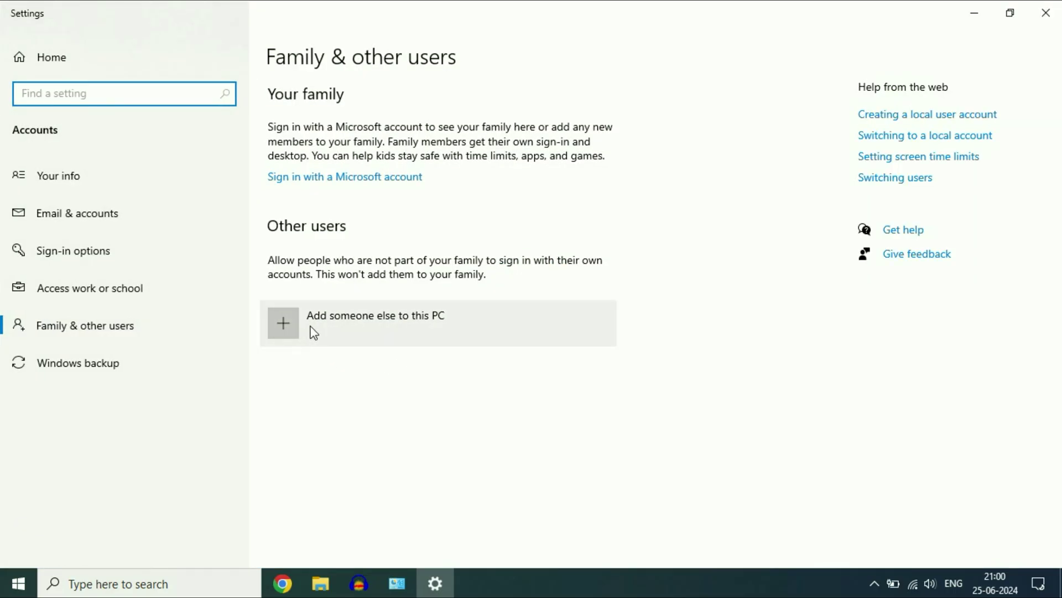
# Step: Add a local user named LT without sign-in info or a Microsoft account
pyautogui.click(374, 330)
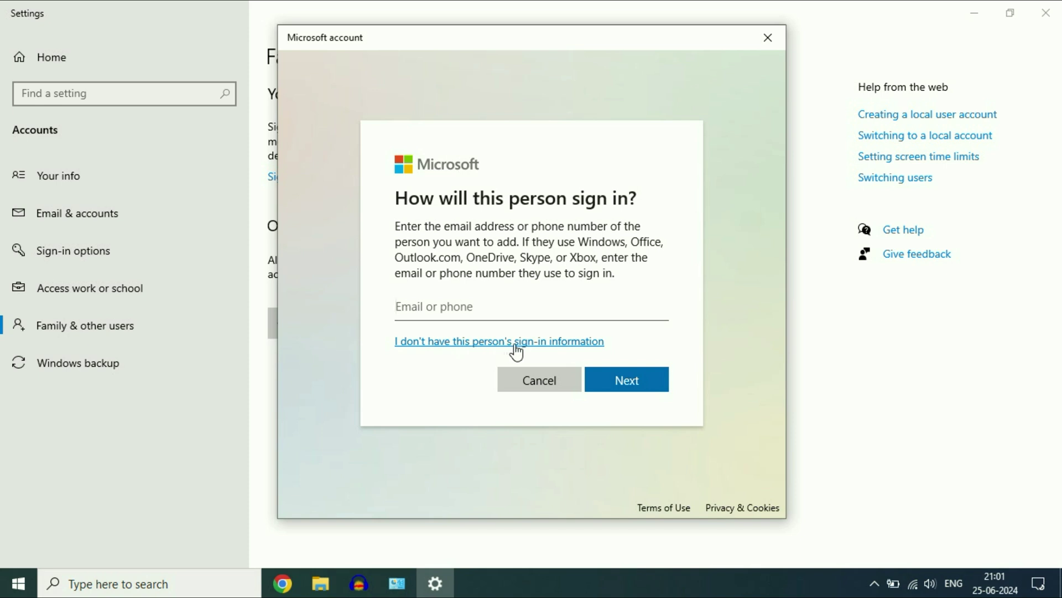
pyautogui.click(571, 351)
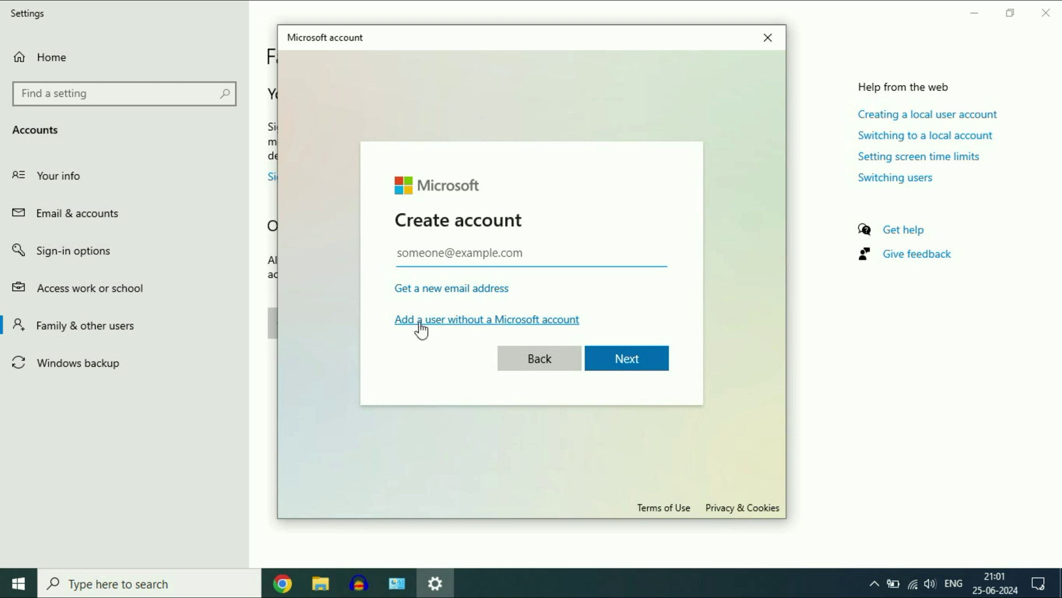
pyautogui.click(507, 321)
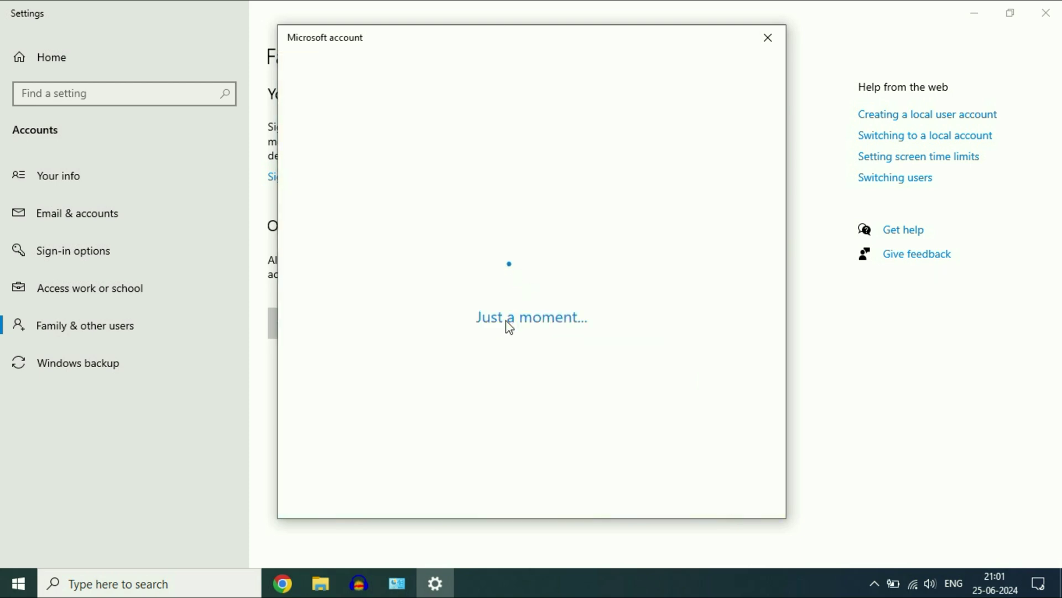
pyautogui.click(380, 222)
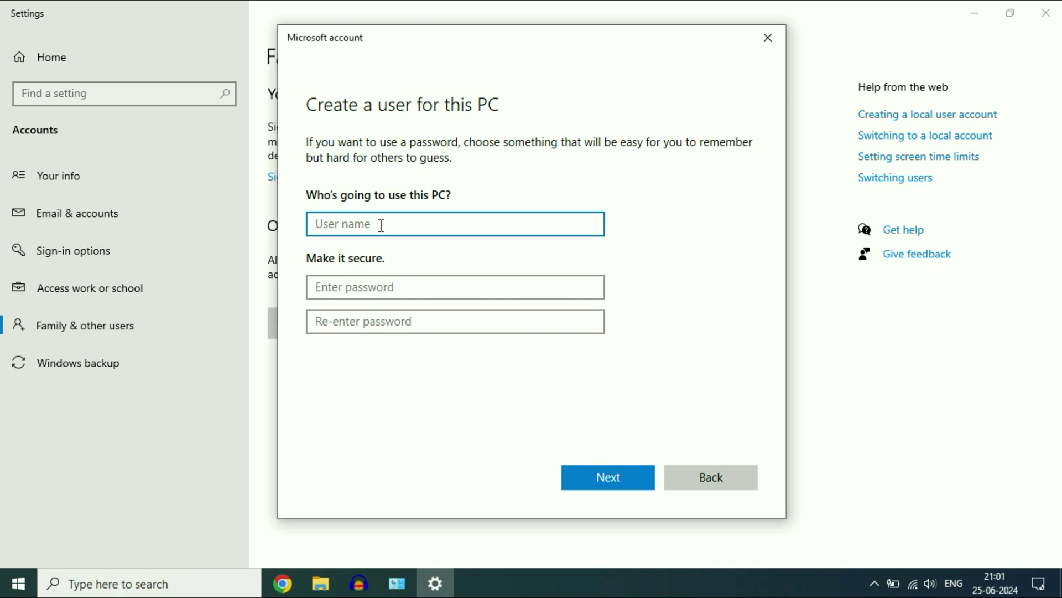
pyautogui.write('LT')
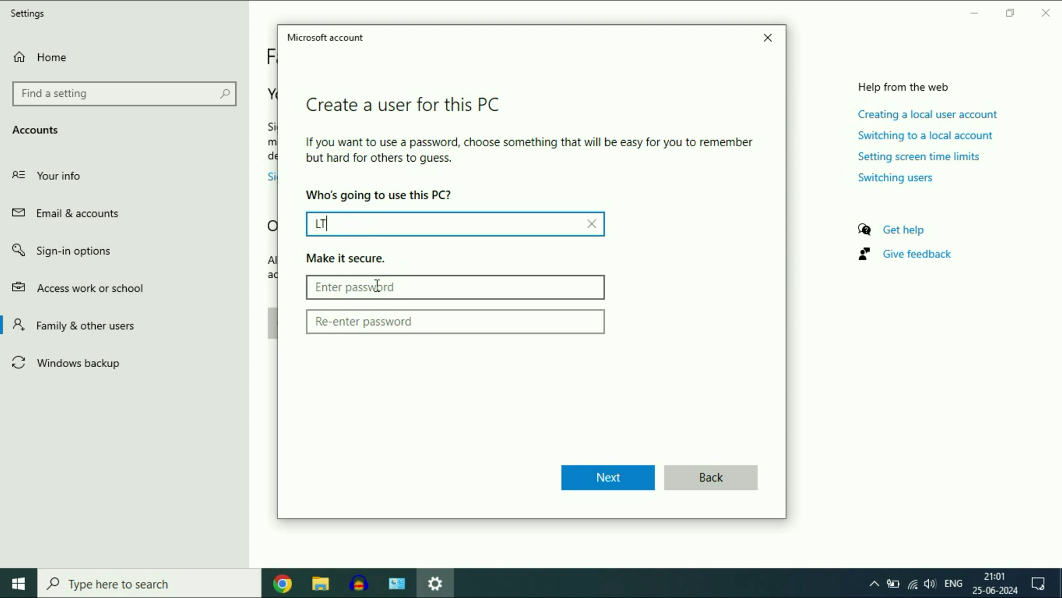
pyautogui.click(375, 285)
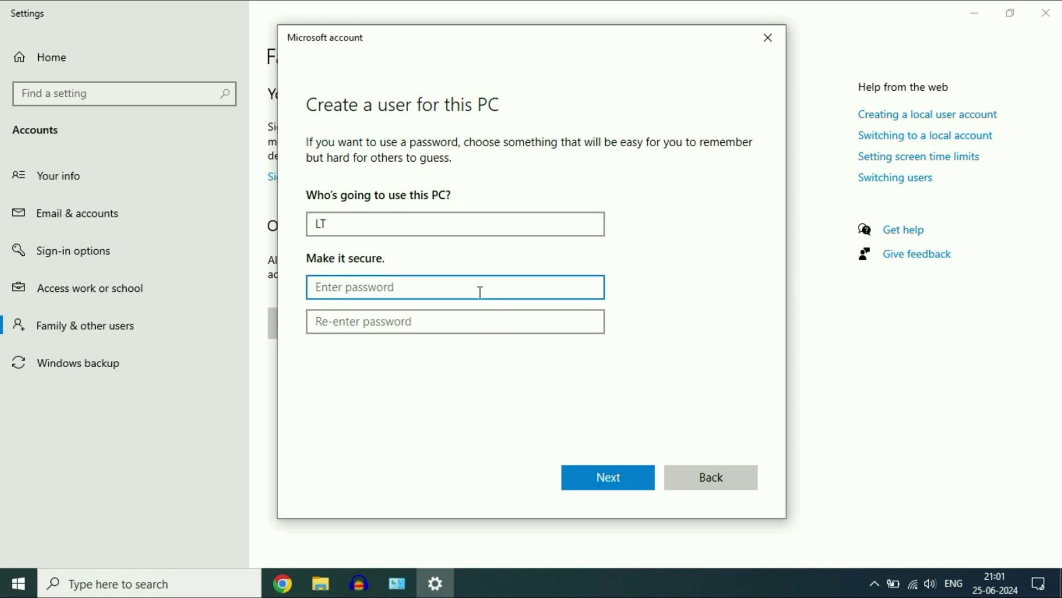
pyautogui.click(617, 487)
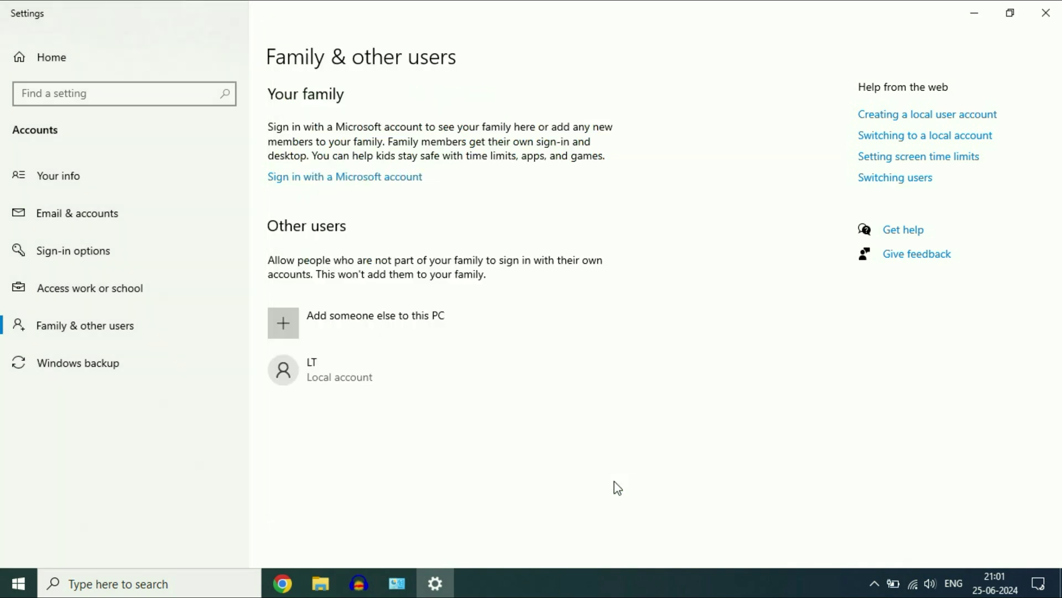
# Step: Change the LT local account's type from its current type to Administrator, confirm, and close Settings
pyautogui.click(364, 367)
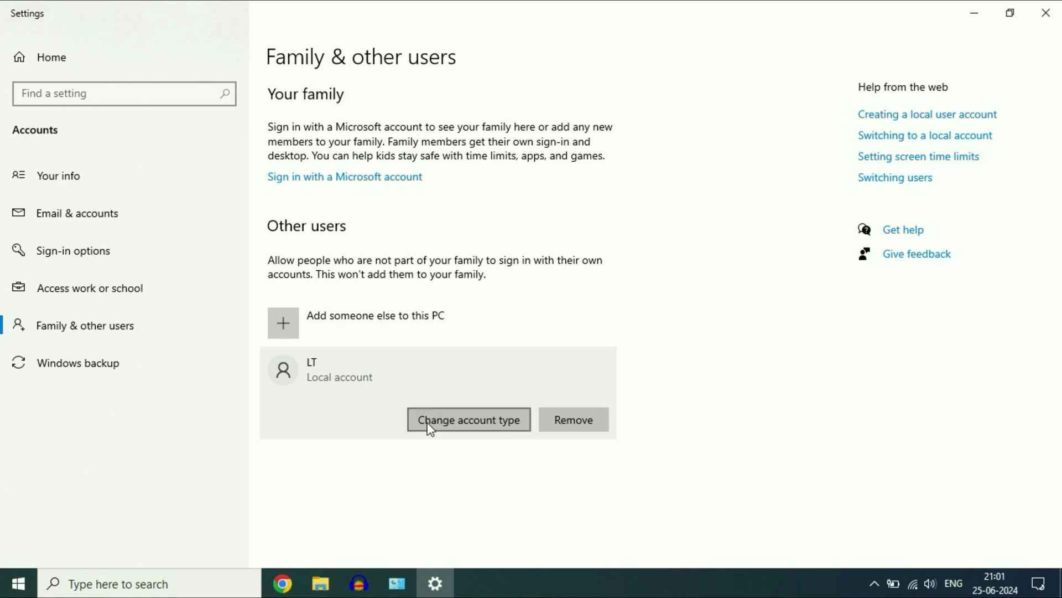
pyautogui.click(476, 425)
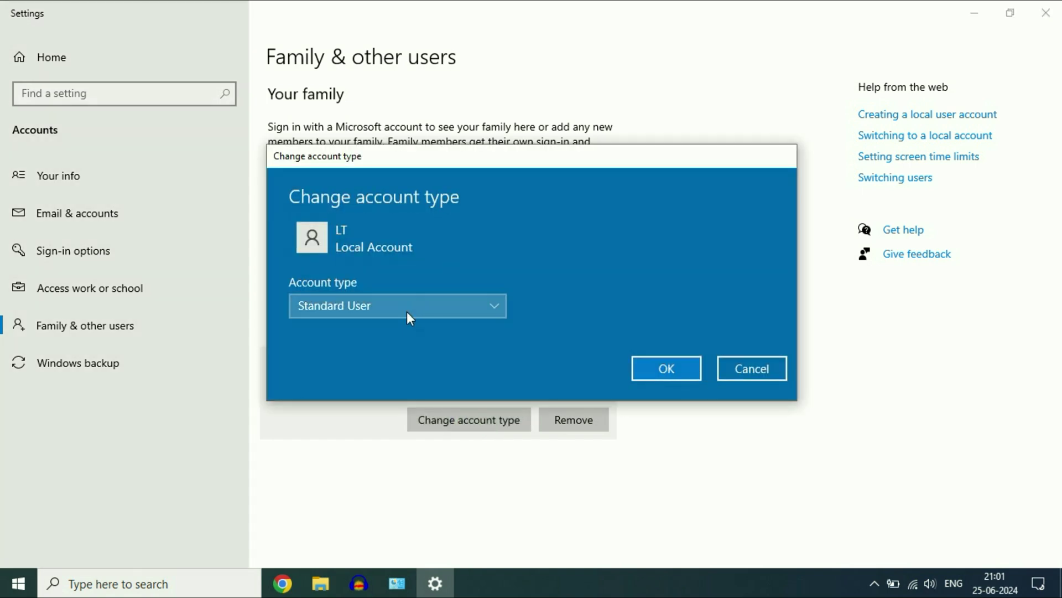
pyautogui.click(407, 311)
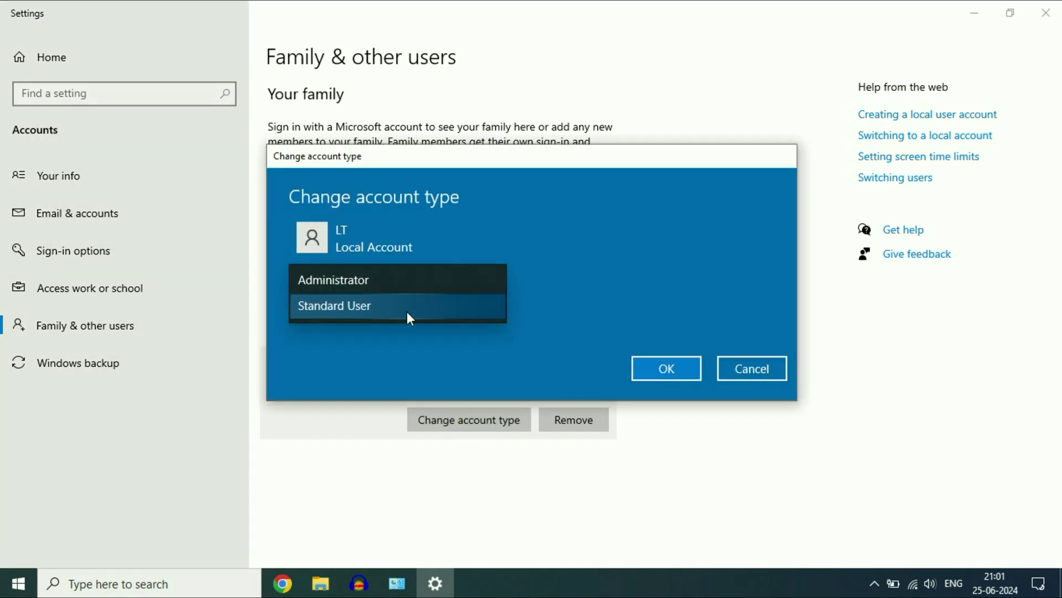
pyautogui.click(376, 281)
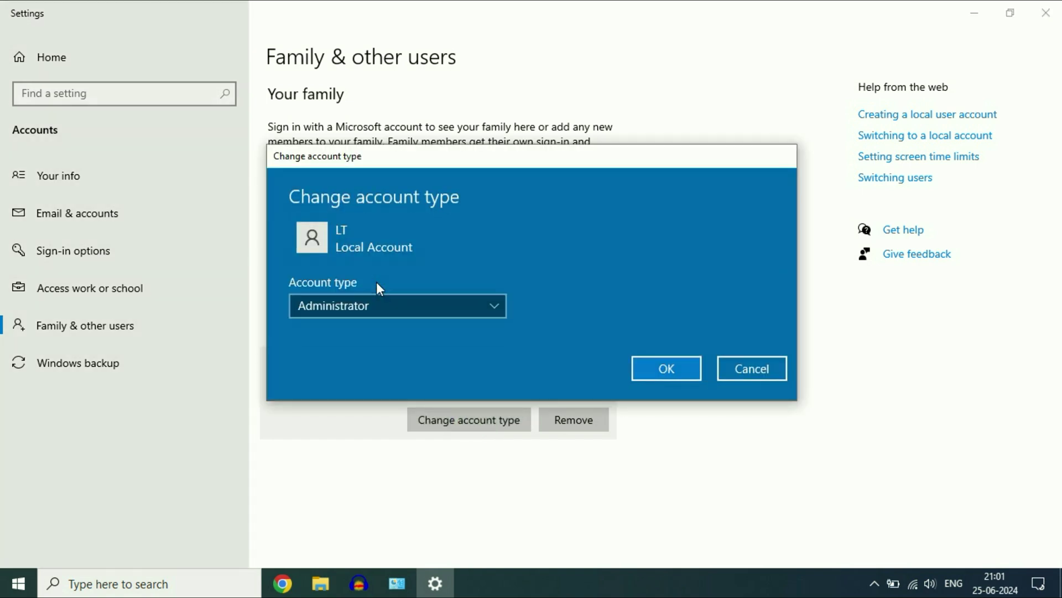
pyautogui.click(674, 373)
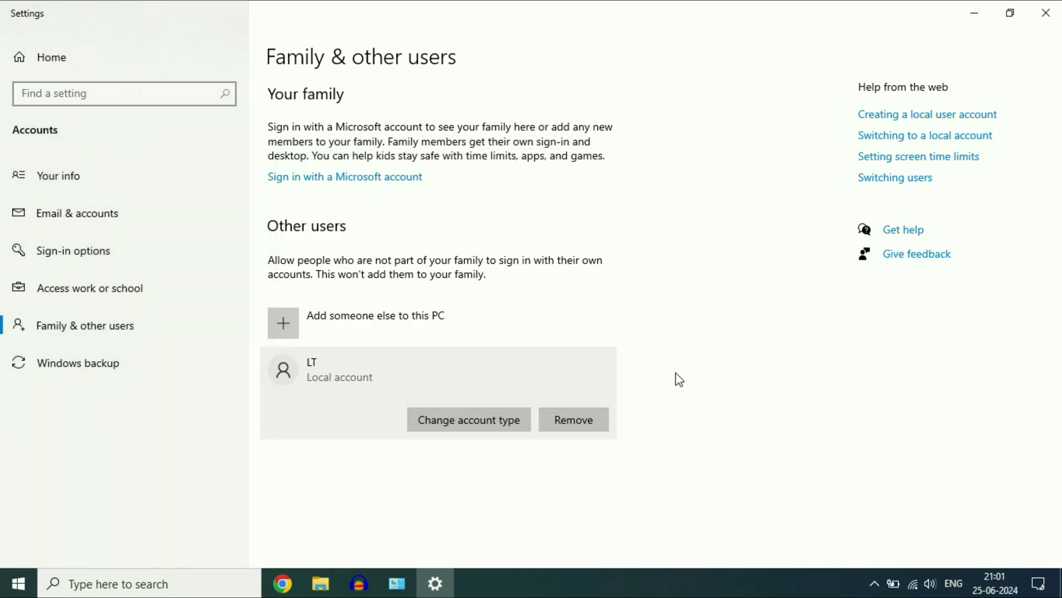
pyautogui.click(1046, 12)
# Step: Close the Manage Accounts window and choose Restart in the Shut Down Windows dialog
pyautogui.click(1044, 8)
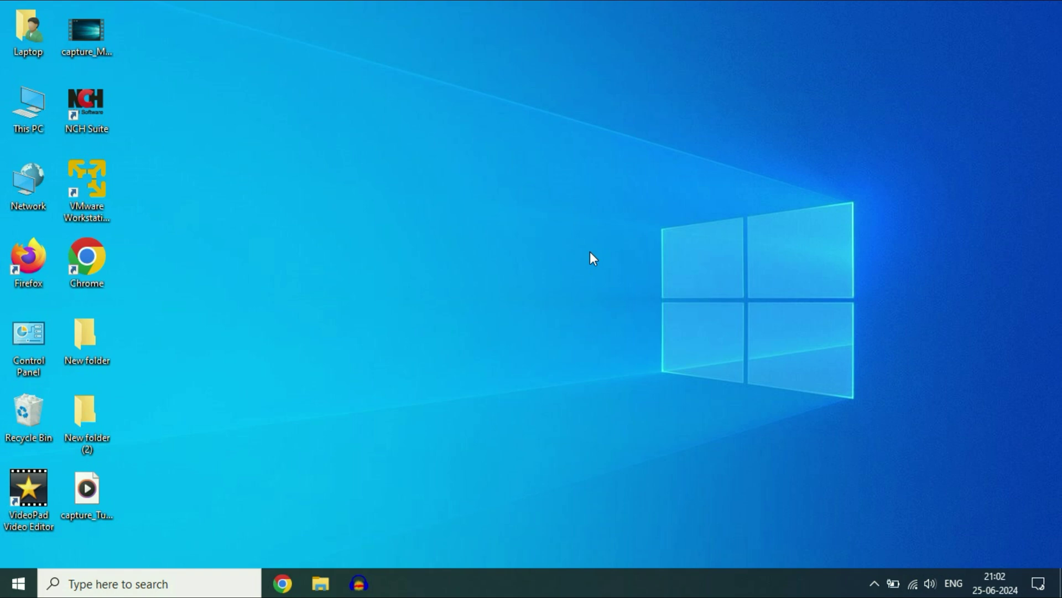
pyautogui.hotkey('alt', 'F4')
pyautogui.click(664, 233)
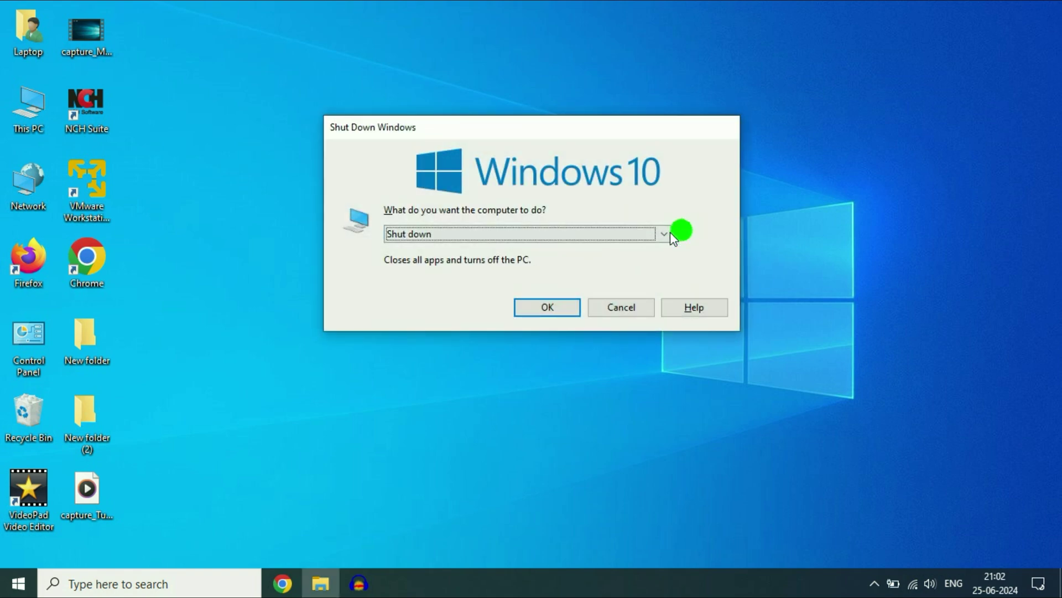
pyautogui.click(446, 296)
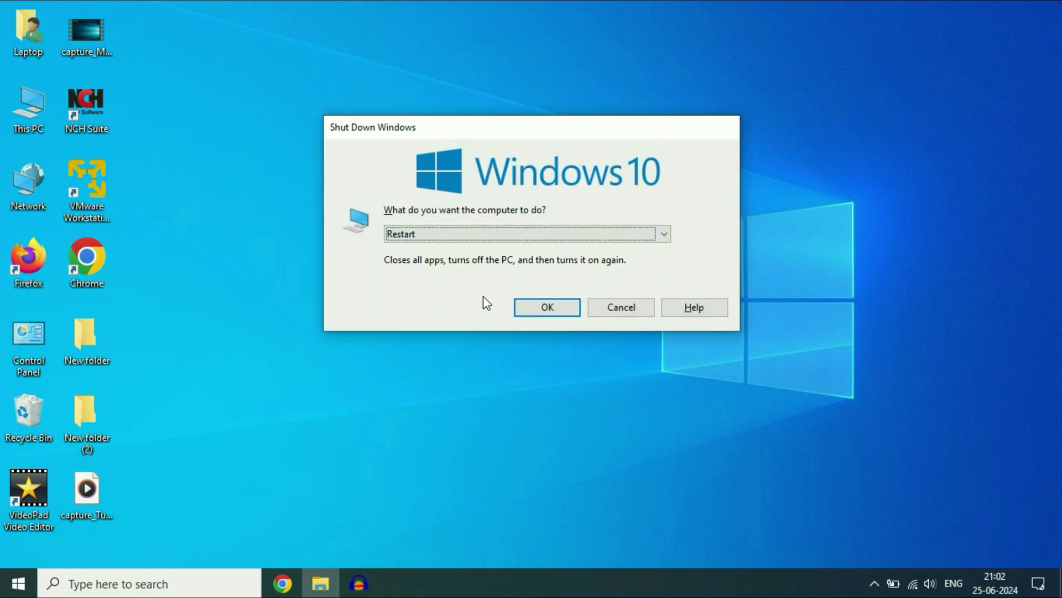